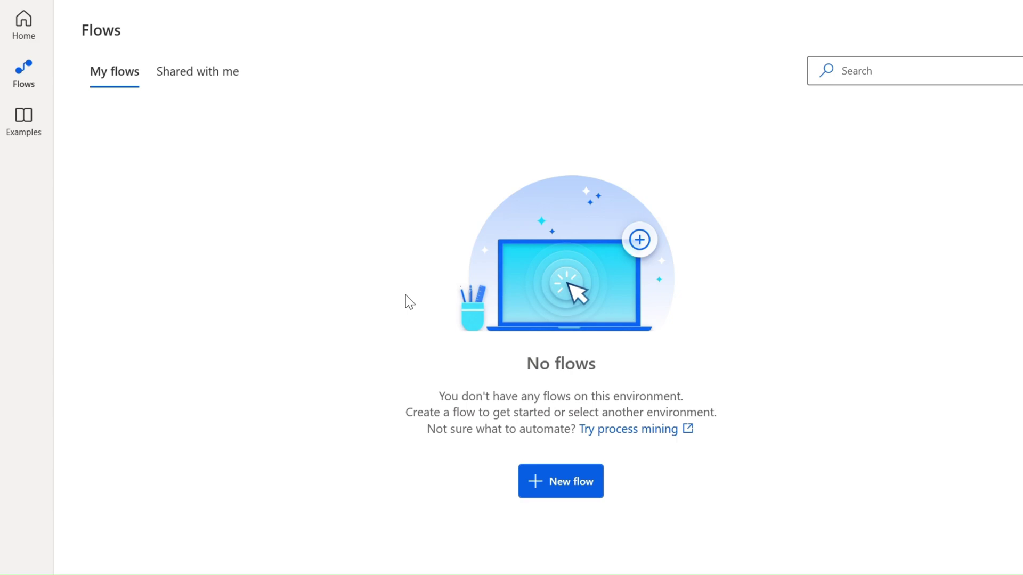
- Create a new desktop flow named Launch Google
left_click(560, 477)
type("Launch Google")
left_click(793, 470)
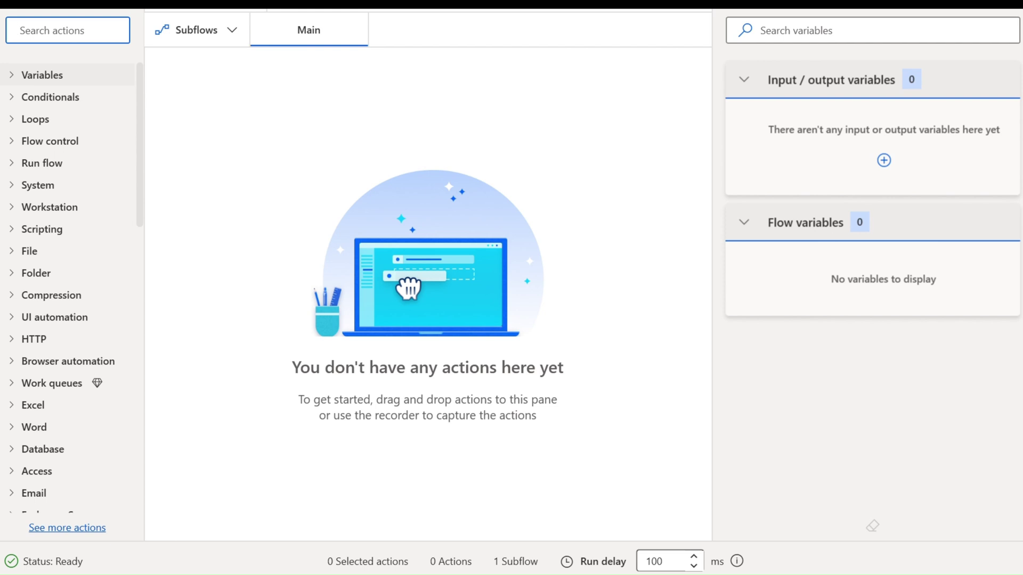
left_click(90, 40)
type("launch")
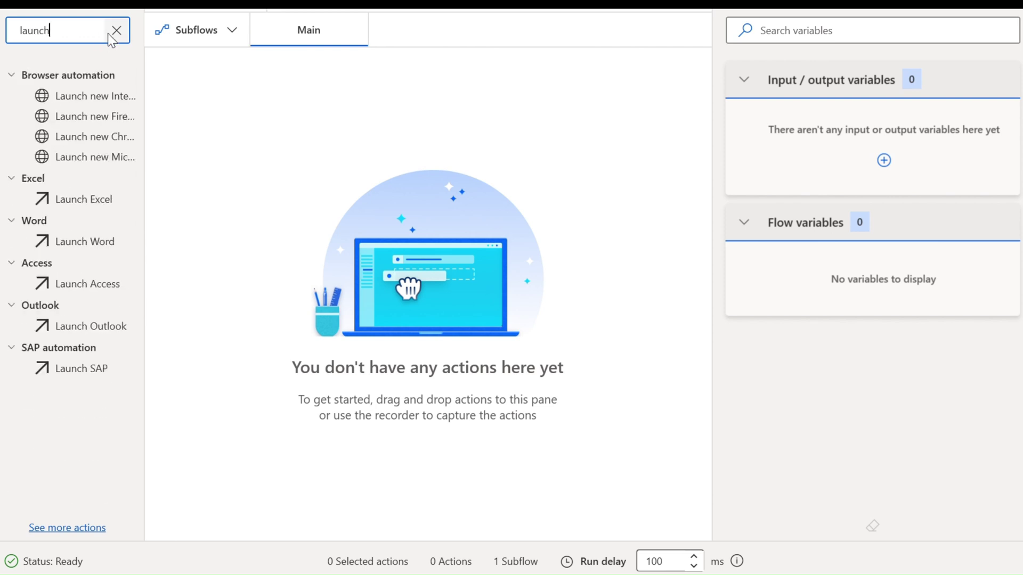
left_click_drag(110, 138, 314, 132)
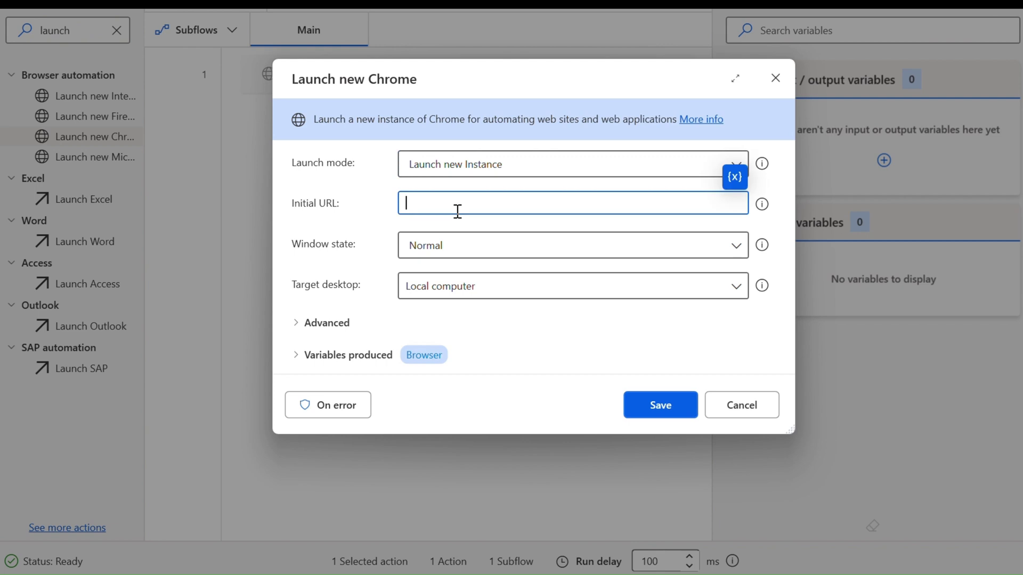
type("www.google.com")
left_click(645, 409)
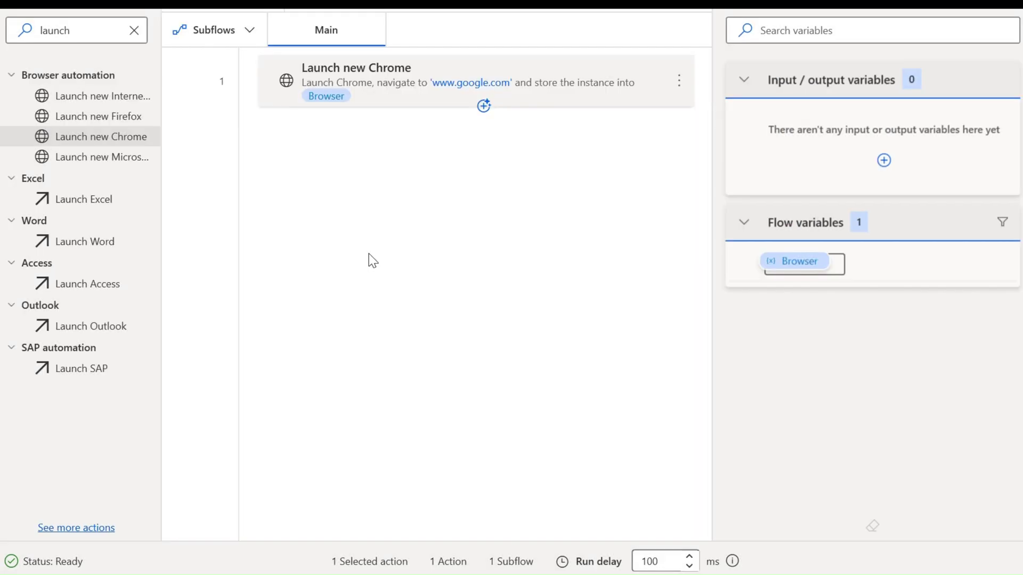
- Add a Wait action of 10 seconds after the Chrome launch
left_click(134, 31)
type("wait")
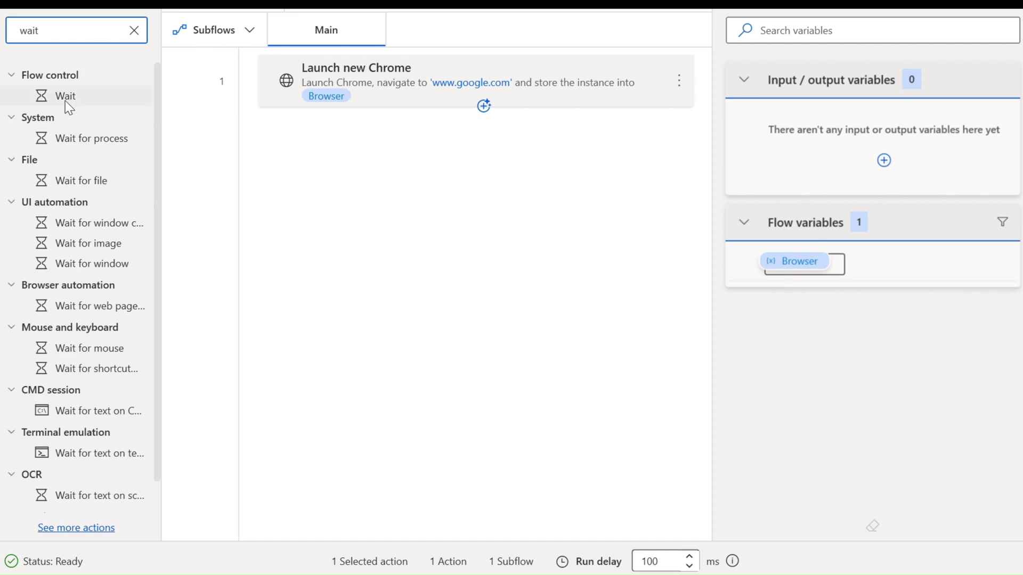
left_click_drag(66, 101, 381, 159)
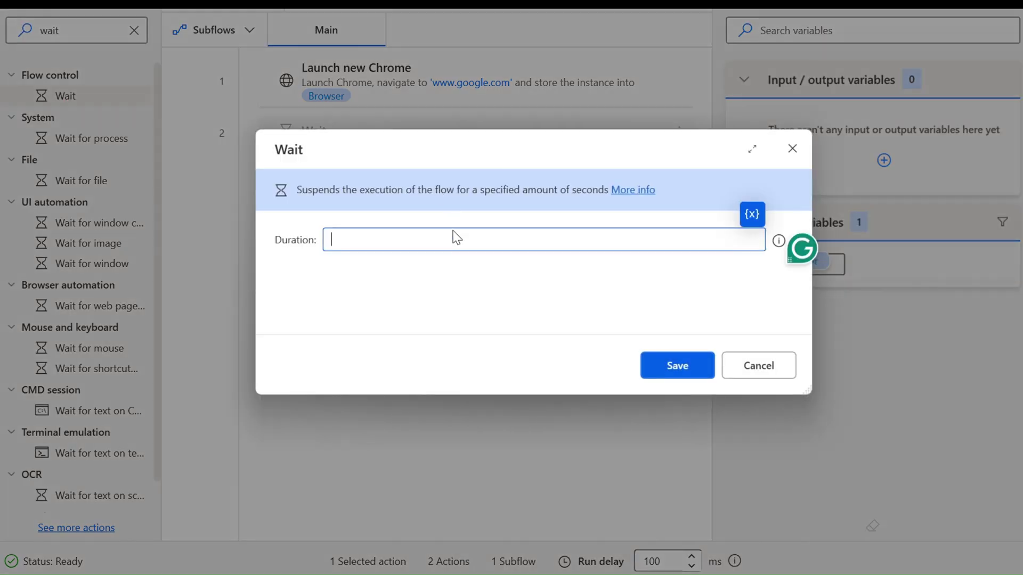
type("10")
key("Return")
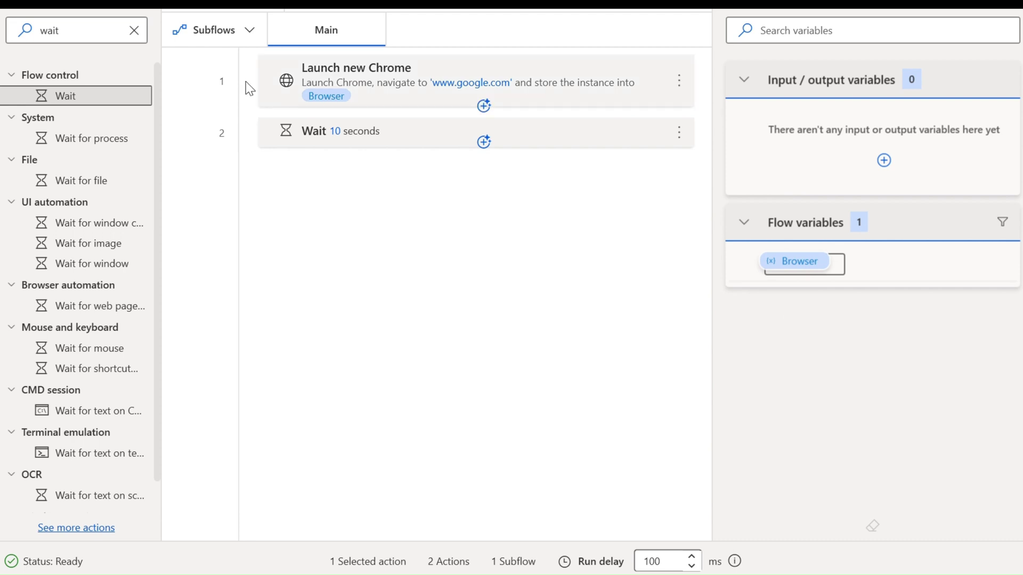
- Add a Close web browser action as the final step
left_click(135, 31)
type("close")
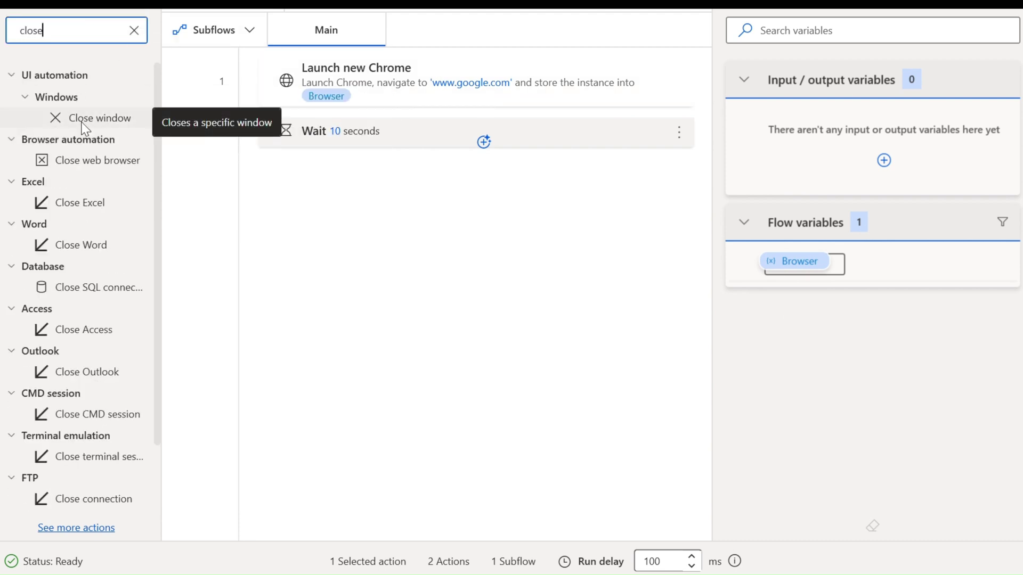
left_click_drag(86, 159, 314, 210)
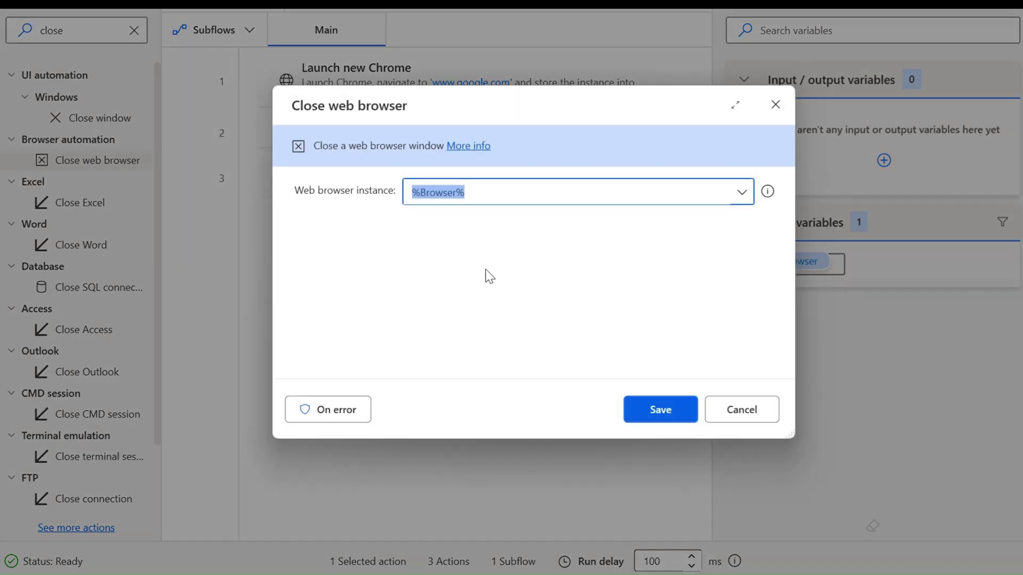
left_click(659, 411)
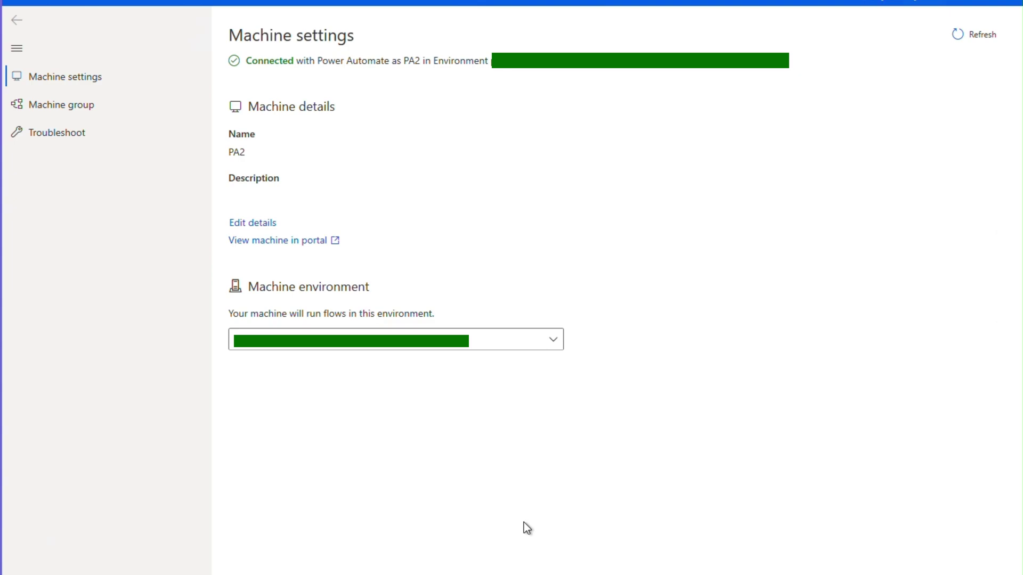
- Confirm on the Machine group page that both VMs belong to group MG
left_click(75, 112)
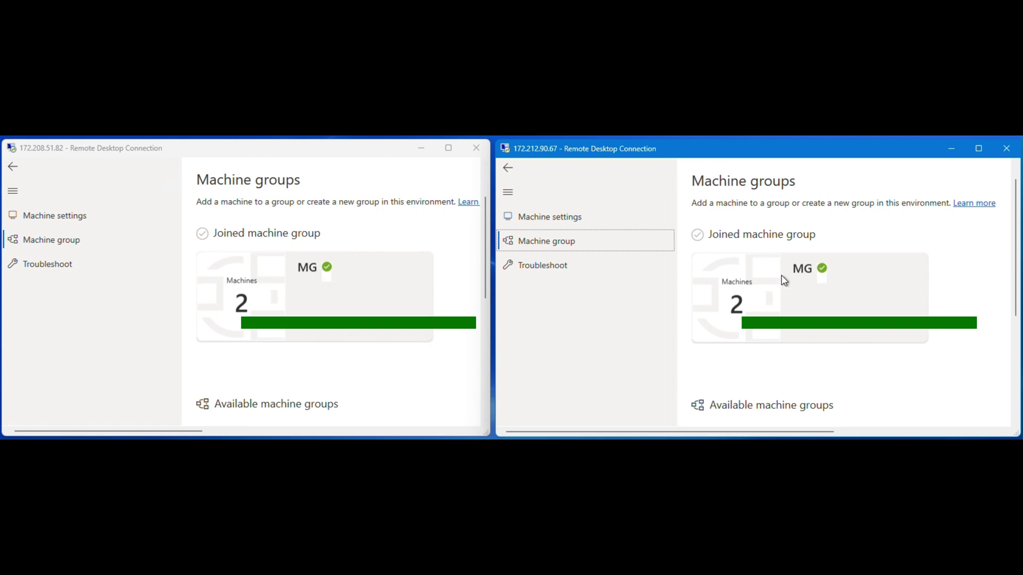
left_click(811, 273)
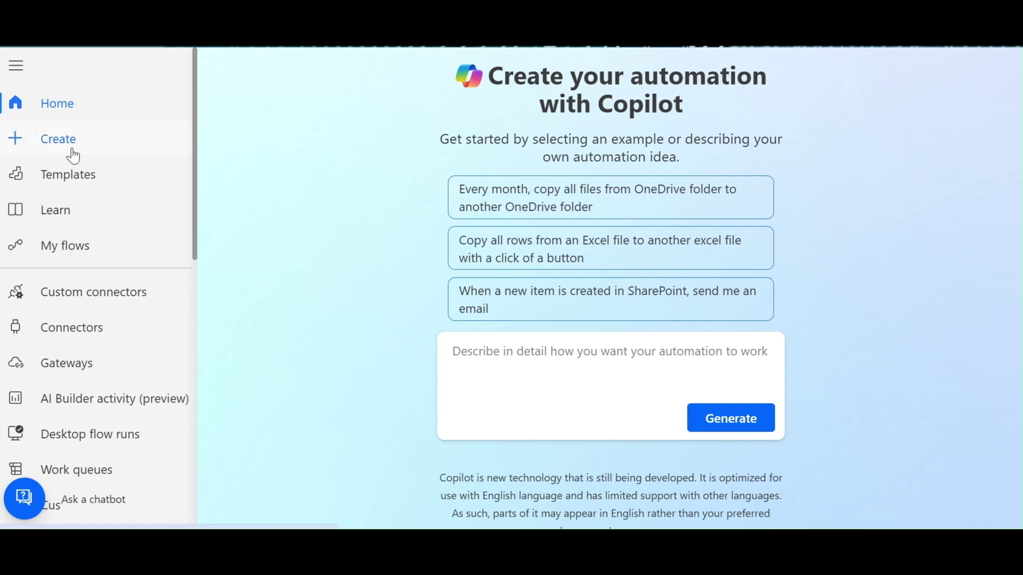
- Create a new work queue named 'Data Queue', then go to My flows
scroll(73, 156, "down", 1)
scroll(85, 192, "down", 3)
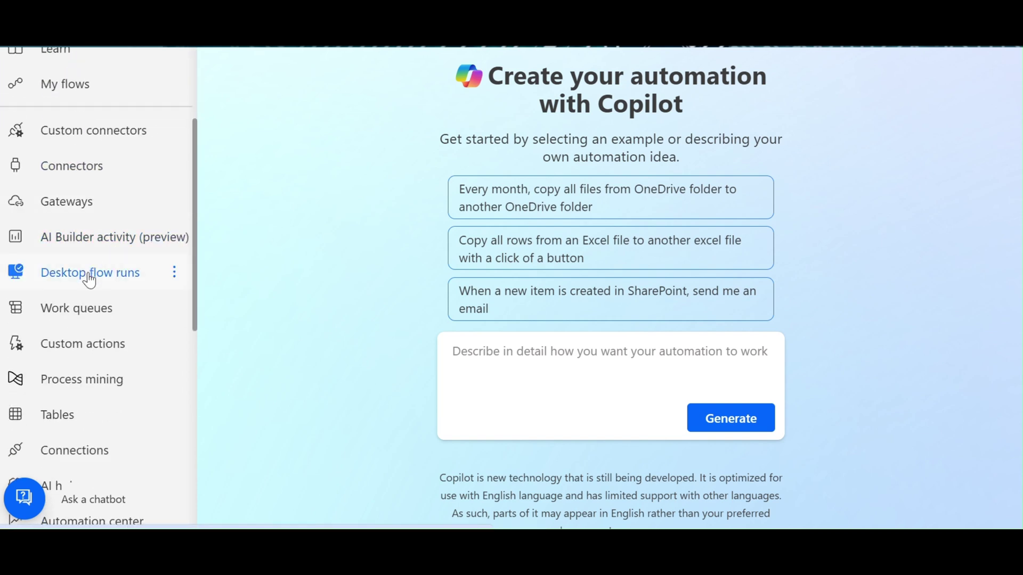
left_click(94, 318)
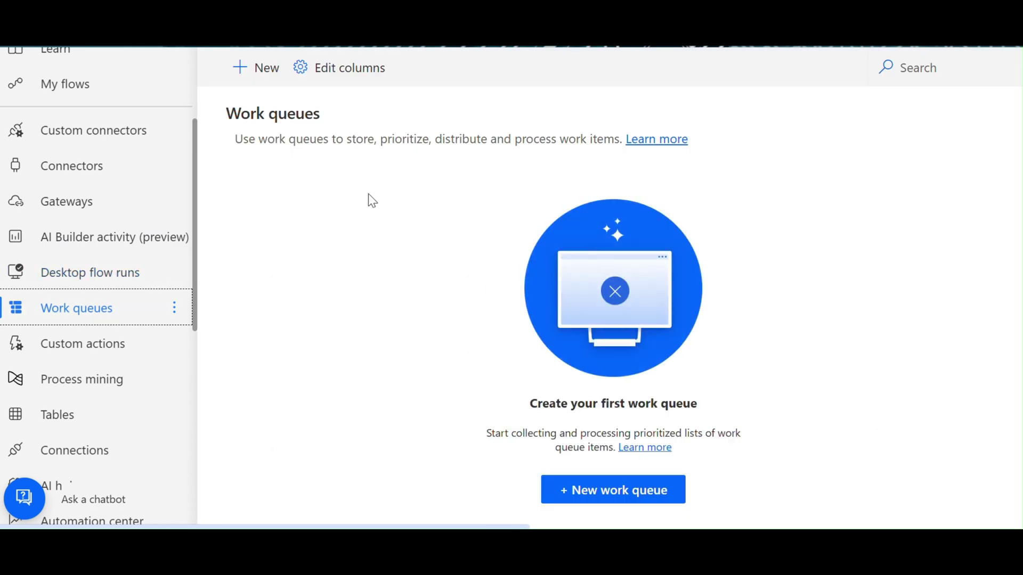
left_click(264, 74)
left_click(873, 137)
type("D")
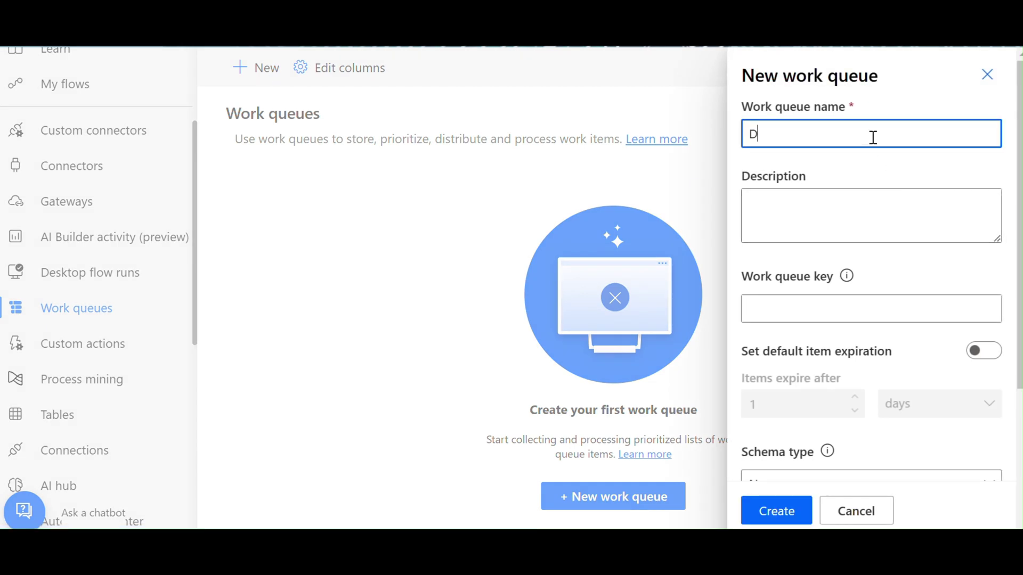
type("ata Queue")
left_click(761, 508)
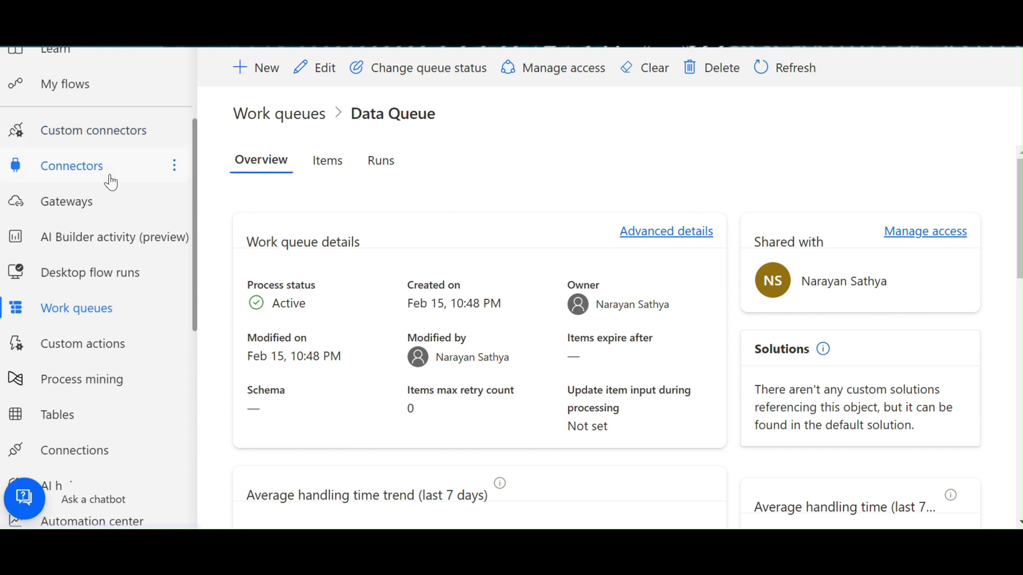
left_click(83, 86)
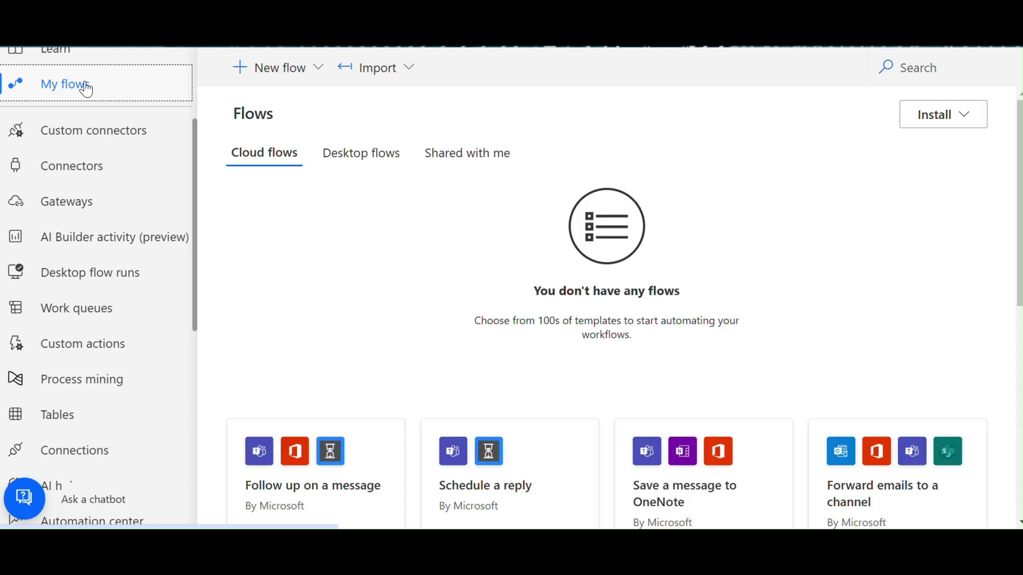
- Start a blank instant cloud flow named Multibot WorkQueue
left_click(299, 84)
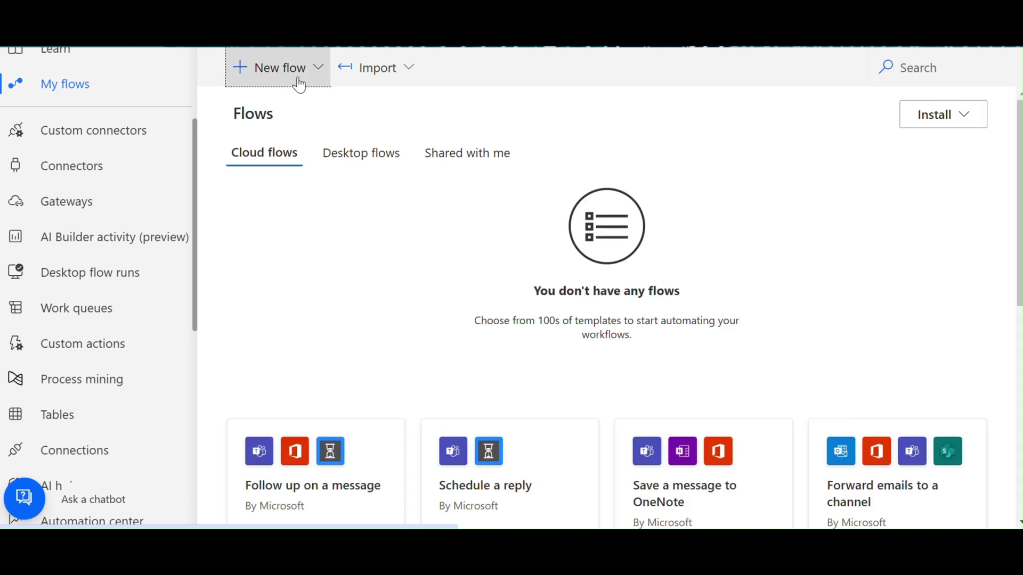
left_click(319, 265)
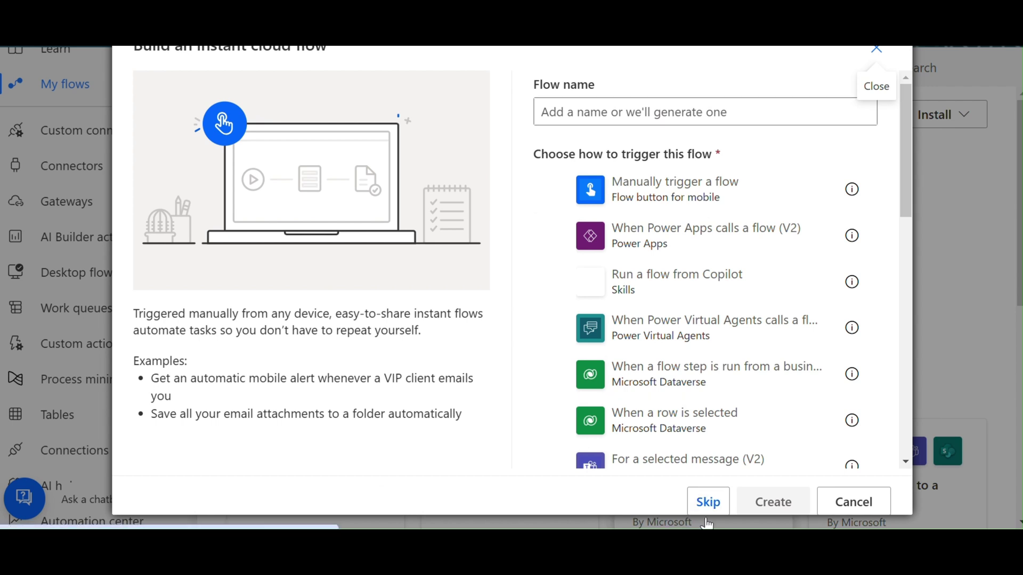
left_click(708, 501)
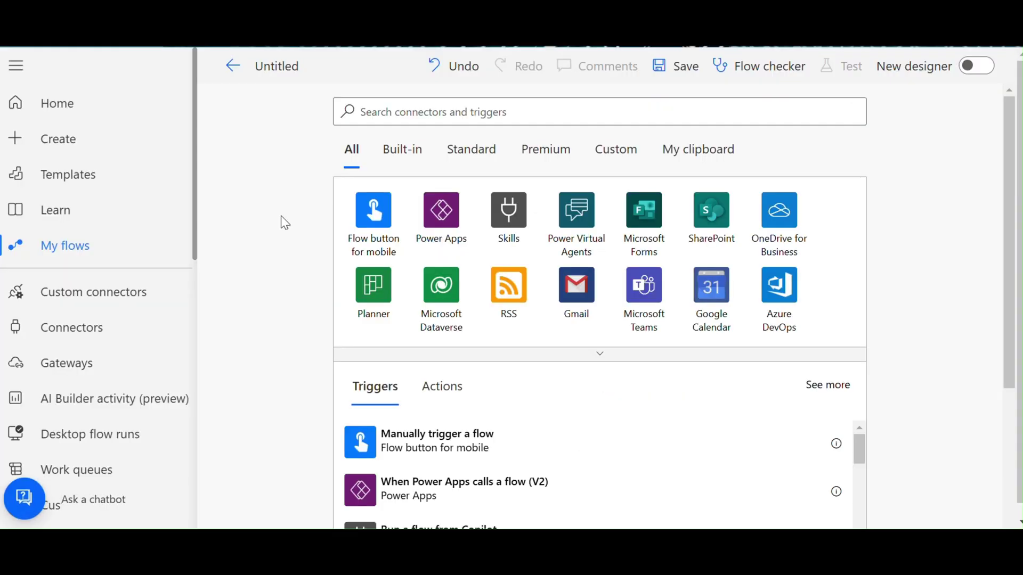
left_click(301, 72)
key("ctrl+a")
type("Multibot WorkQueue")
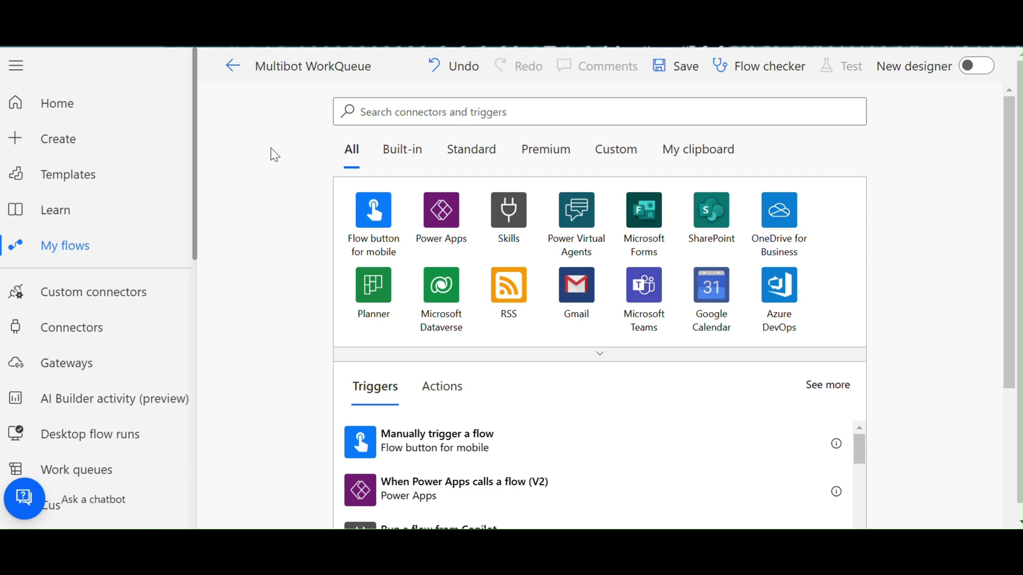
- Search for the dataverse connector to list the Microsoft Dataverse triggers
left_click(696, 112)
type("dave")
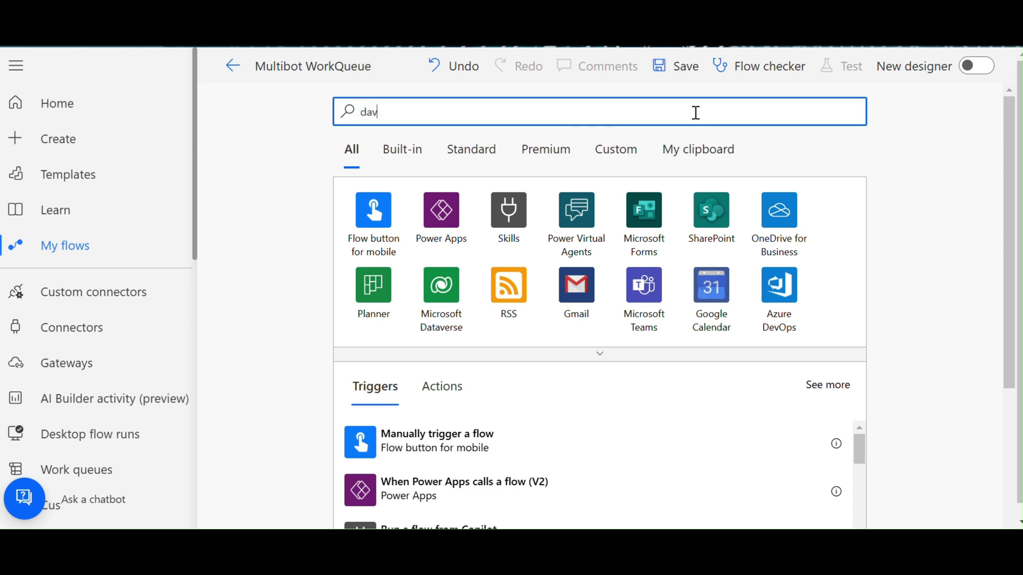
key("BackSpace")
key("BackSpace")
key("BackSpace")
key("BackSpace")
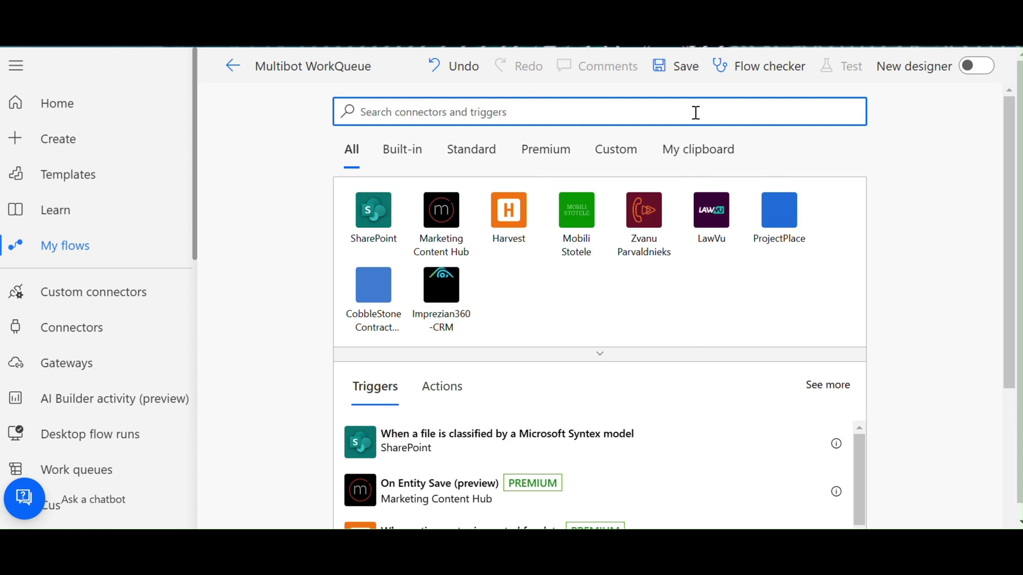
type("dataverse")
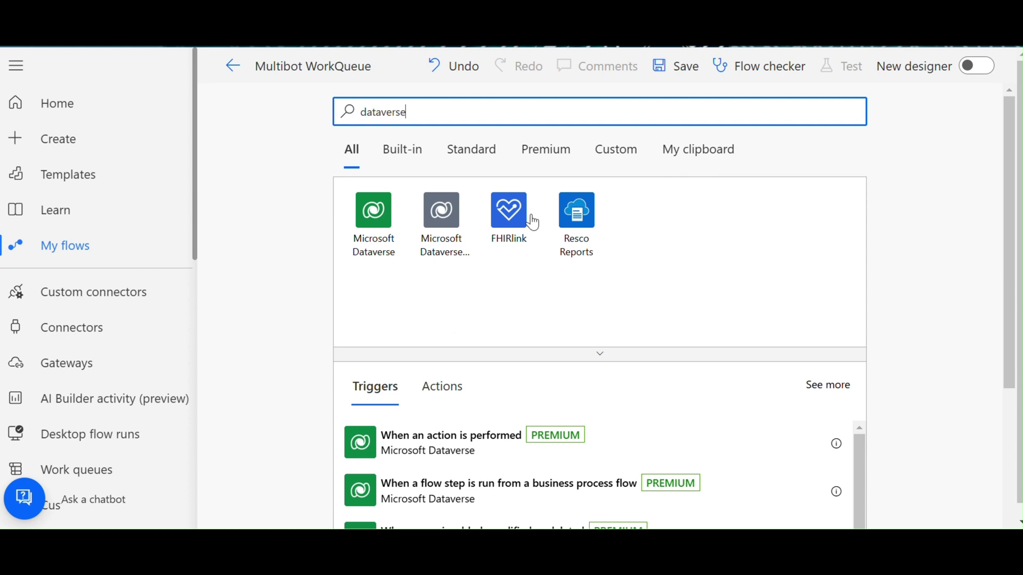
left_click(361, 243)
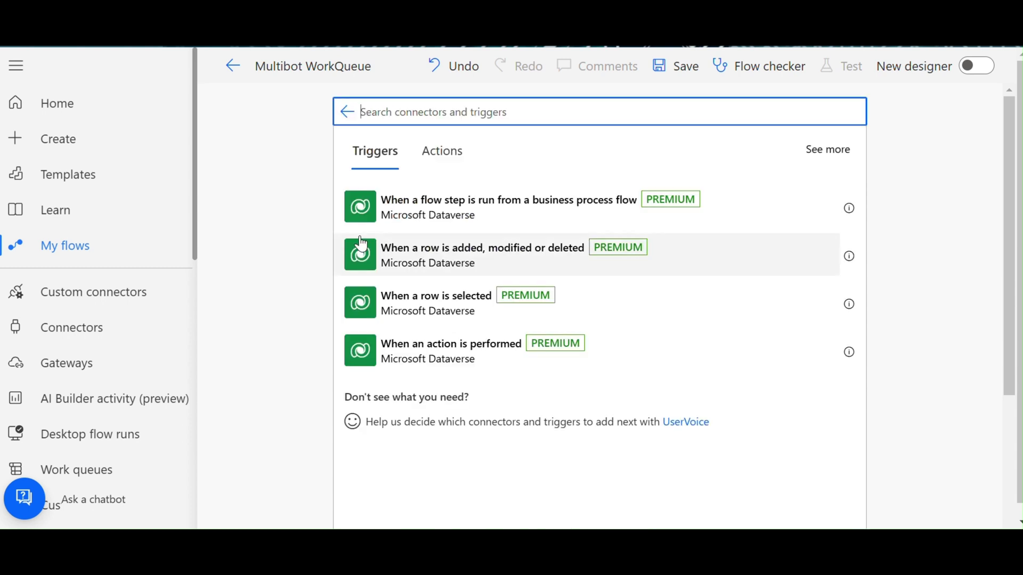
- Use the Dataverse row trigger for Added rows in Work Queue Items with User scope
left_click(427, 273)
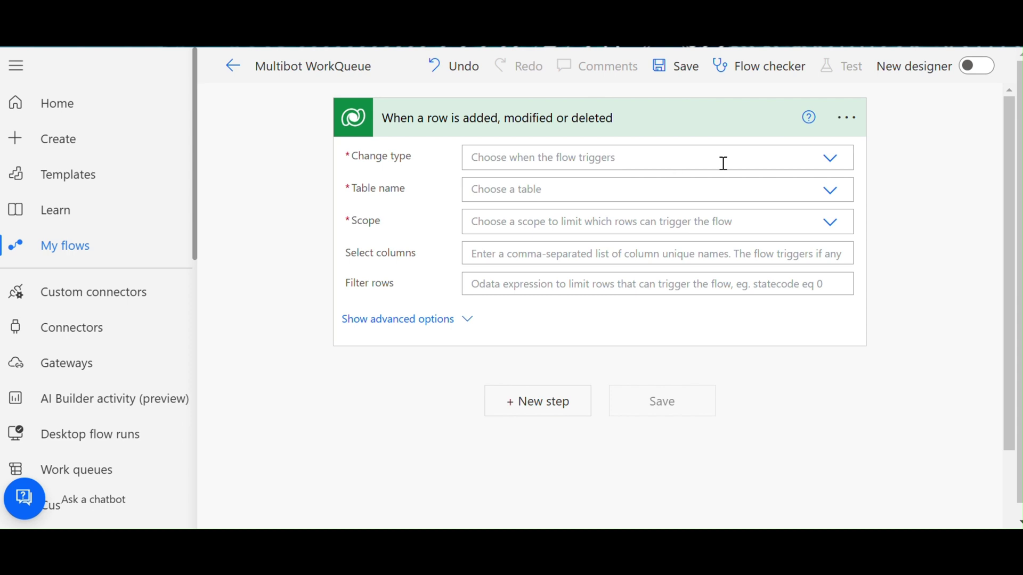
left_click(834, 160)
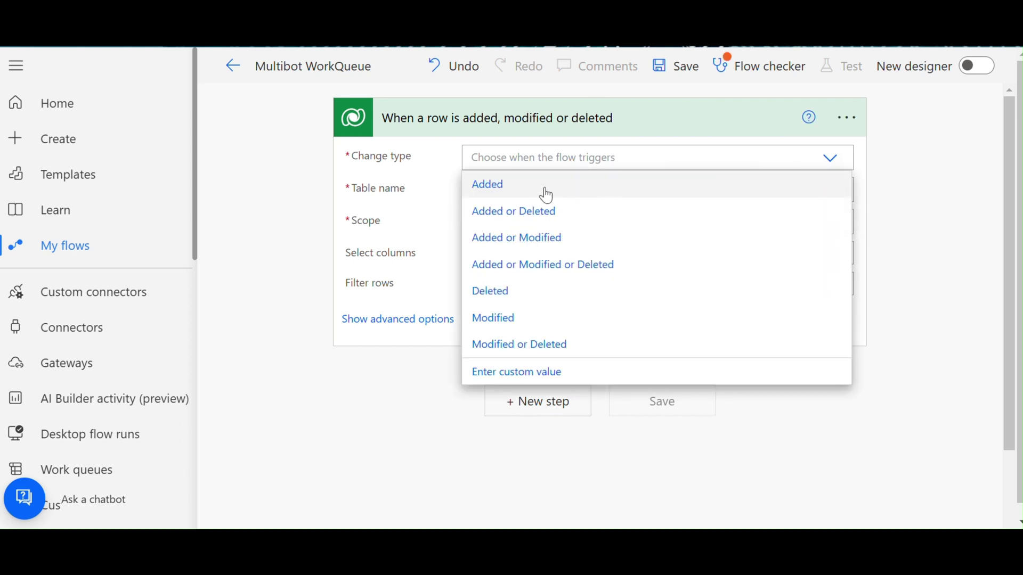
left_click(543, 193)
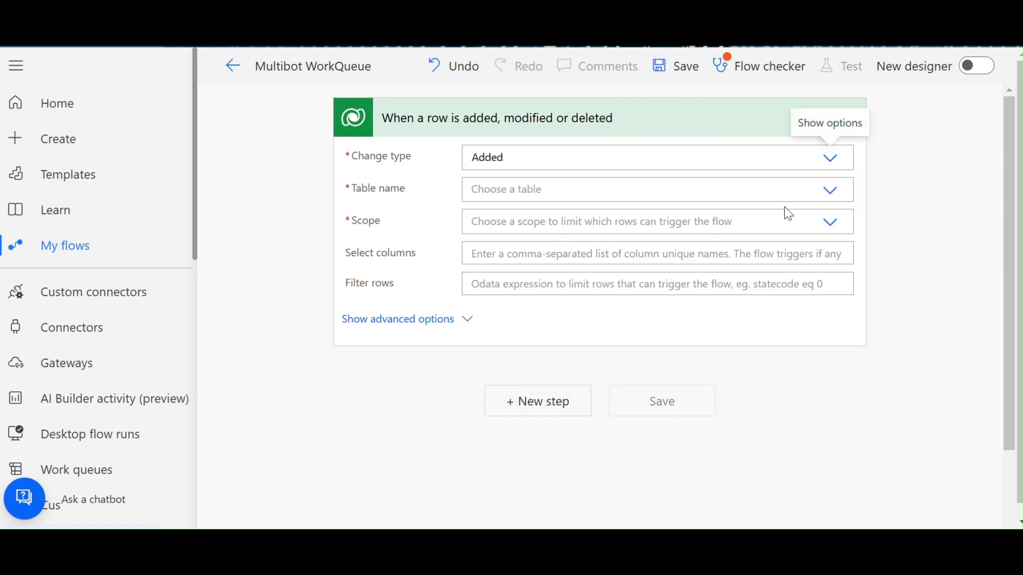
left_click(832, 195)
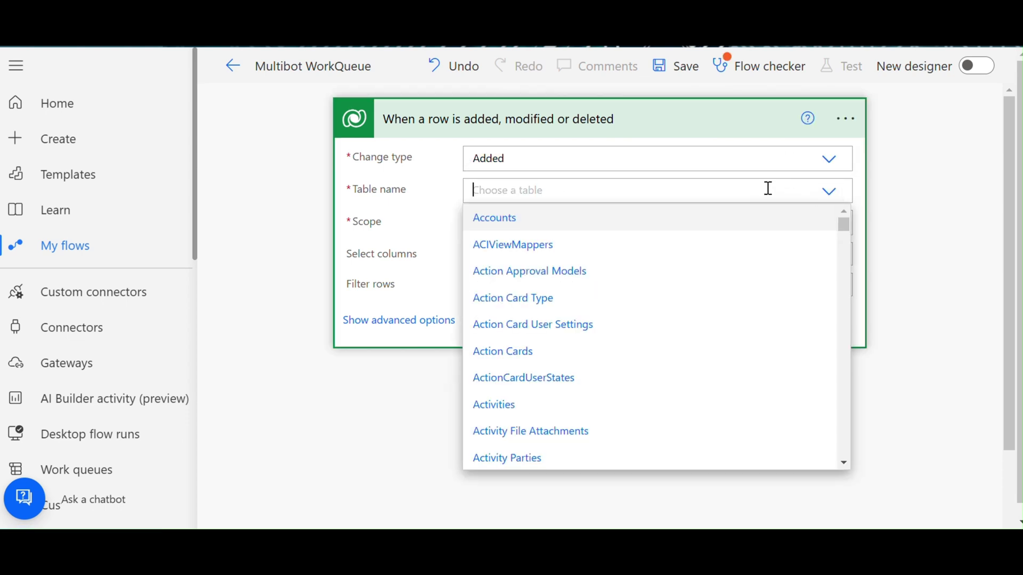
type("work")
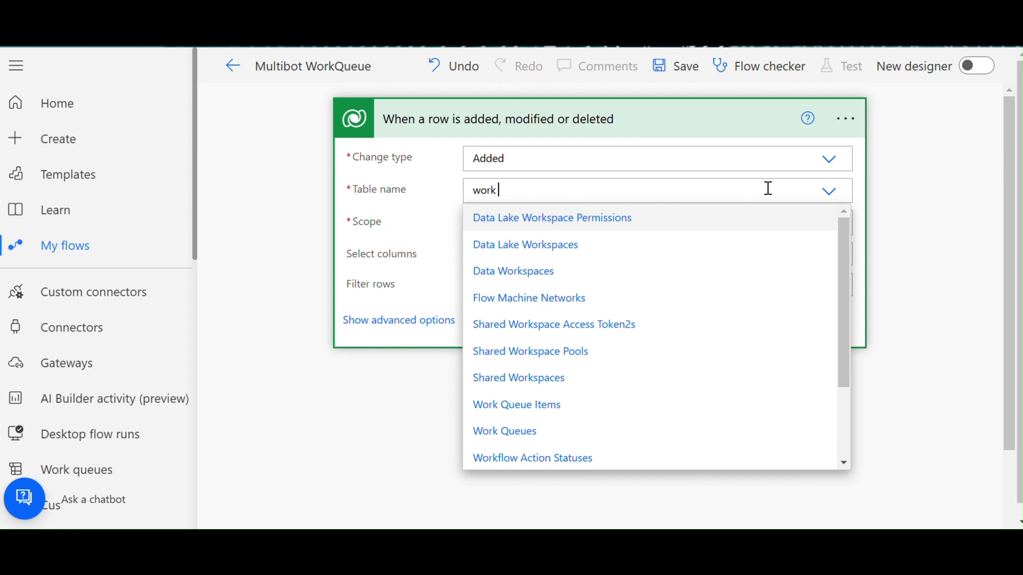
type(" qu")
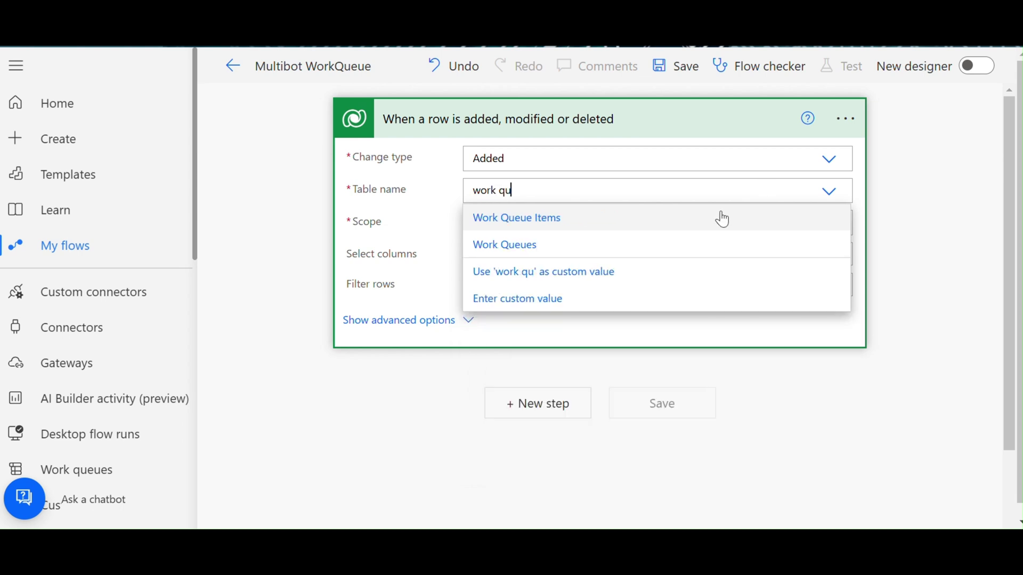
left_click(656, 217)
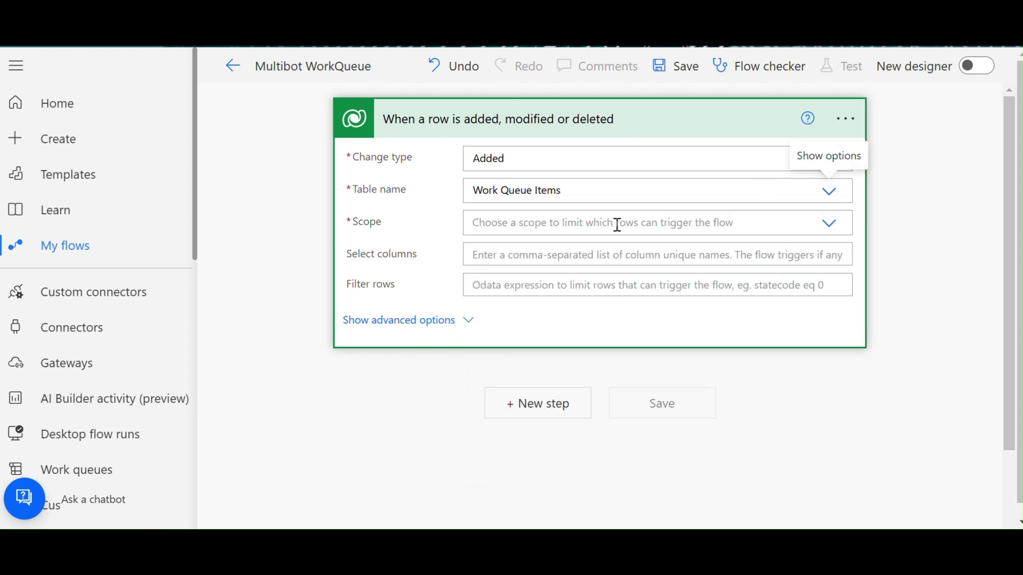
left_click(826, 229)
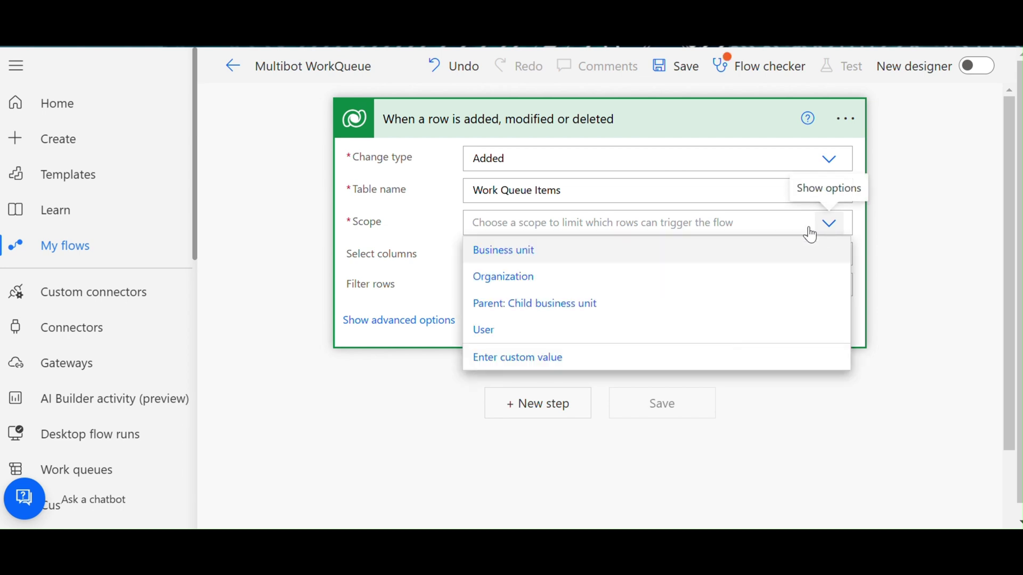
left_click(542, 334)
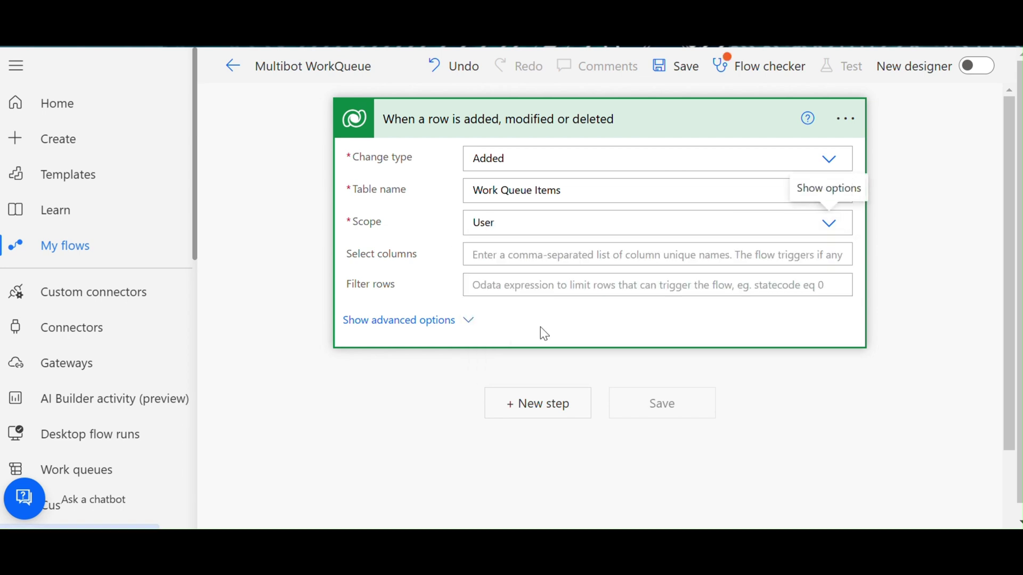
- Add a Microsoft Dataverse Update a row step after the trigger
left_click(562, 417)
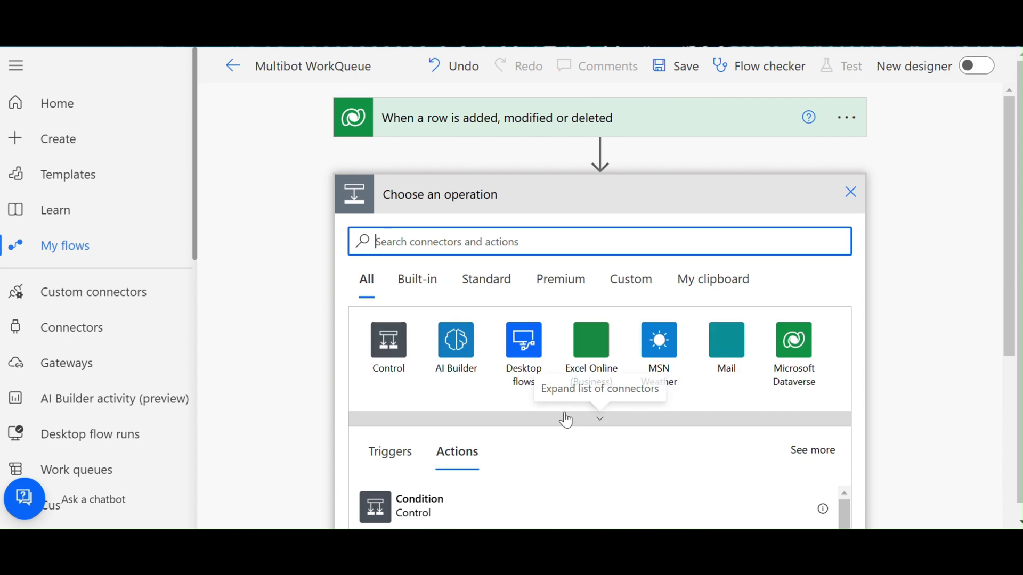
type("dataver")
left_click(400, 365)
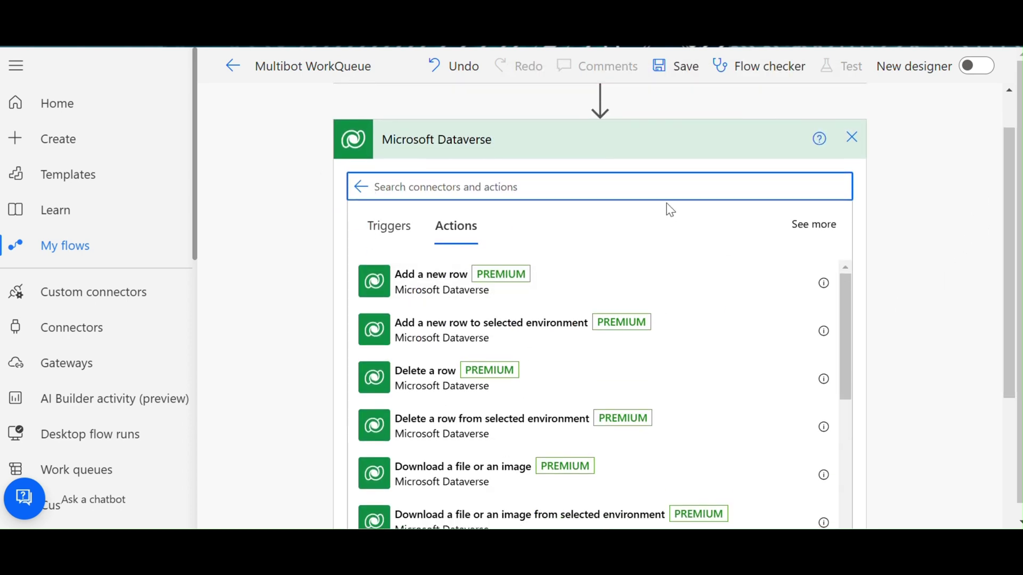
type("update")
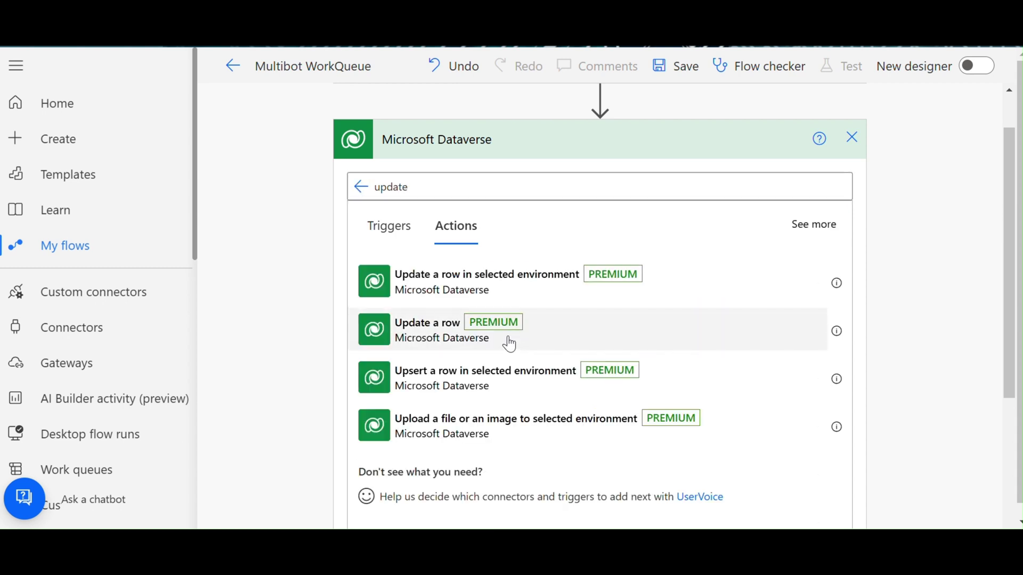
left_click(509, 342)
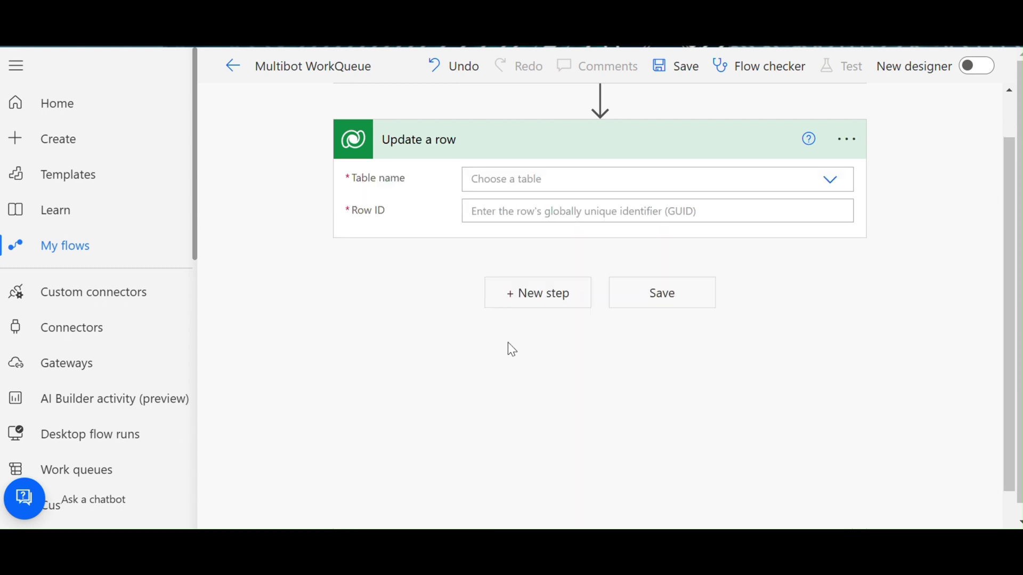
- Target the triggering Work Queue Items row and set its Status to Processing
left_click(831, 187)
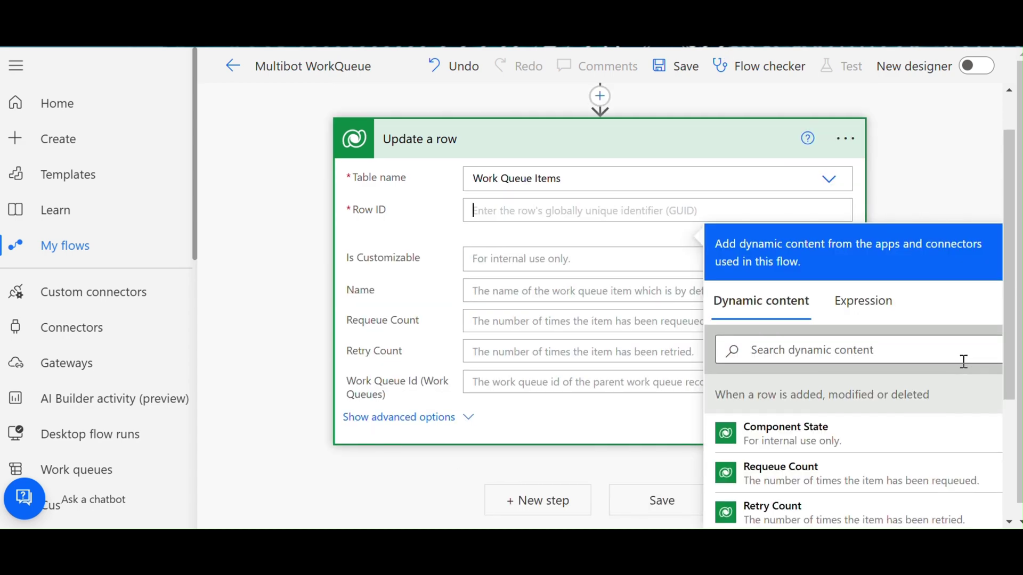
scroll(959, 368, "down", 3)
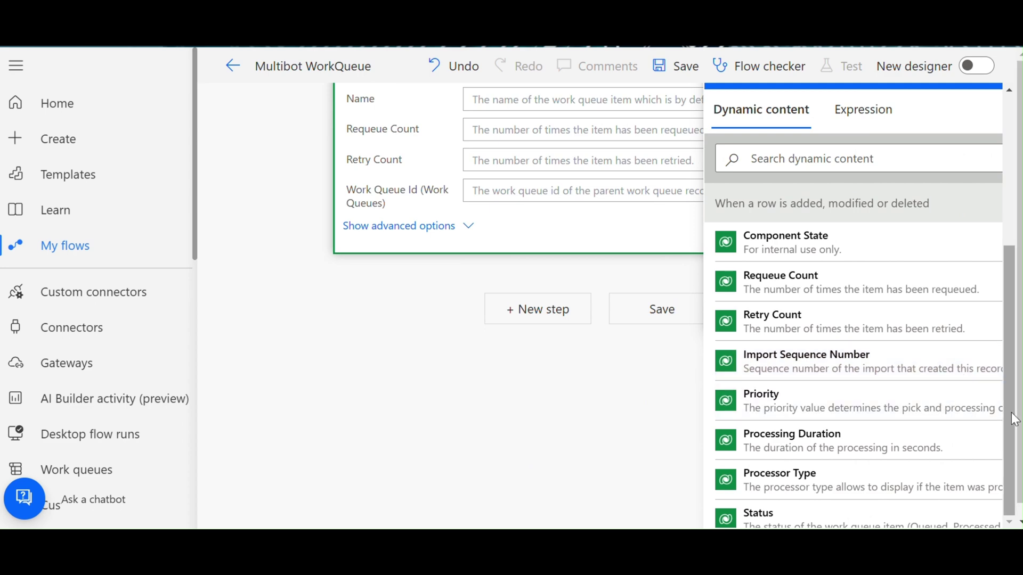
scroll(1019, 418, "down", 1)
scroll(858, 389, "down", 6)
scroll(797, 399, "down", 10)
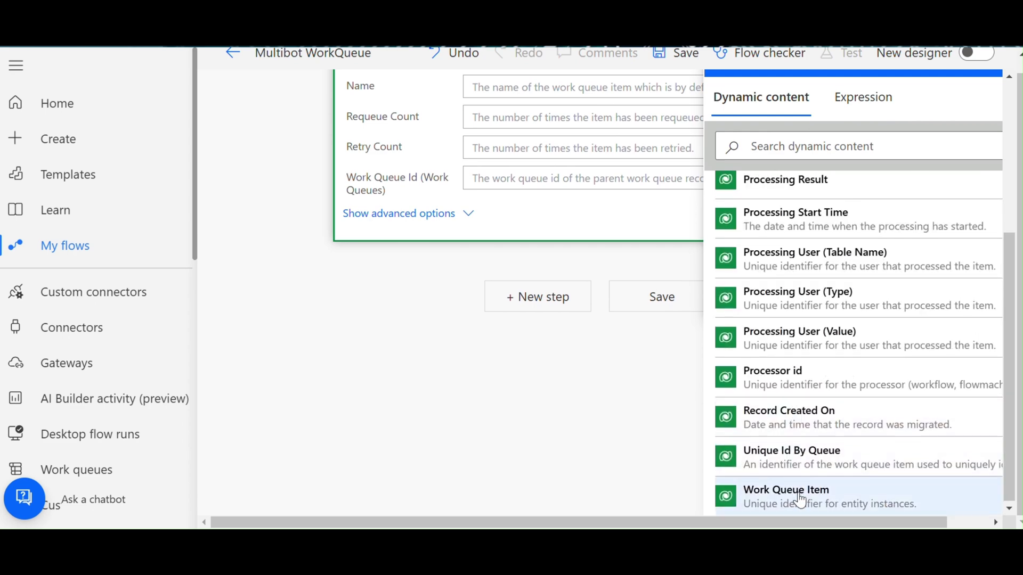
scroll(434, 246, "up", 5)
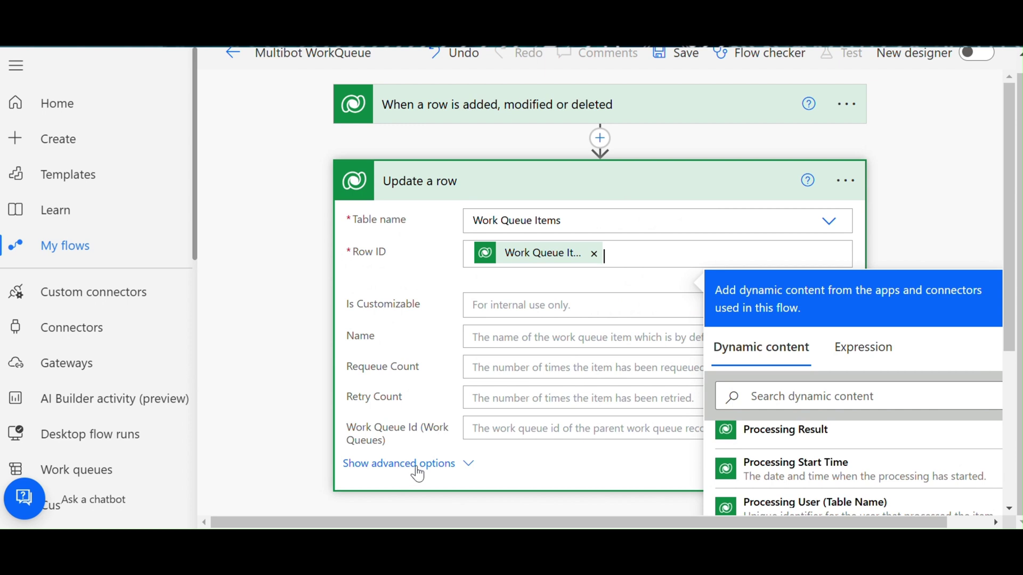
left_click(418, 467)
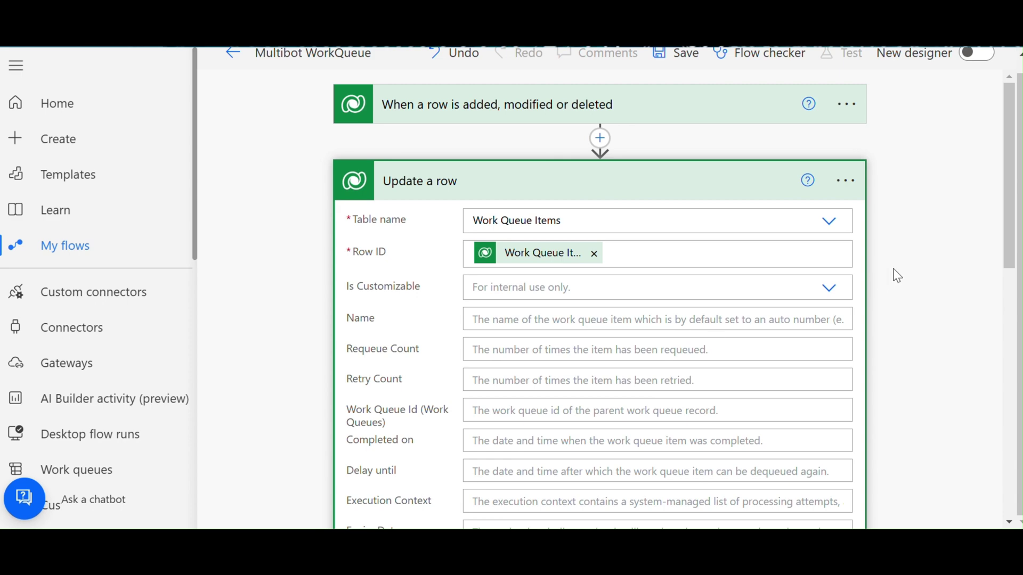
scroll(900, 274, "down", 12)
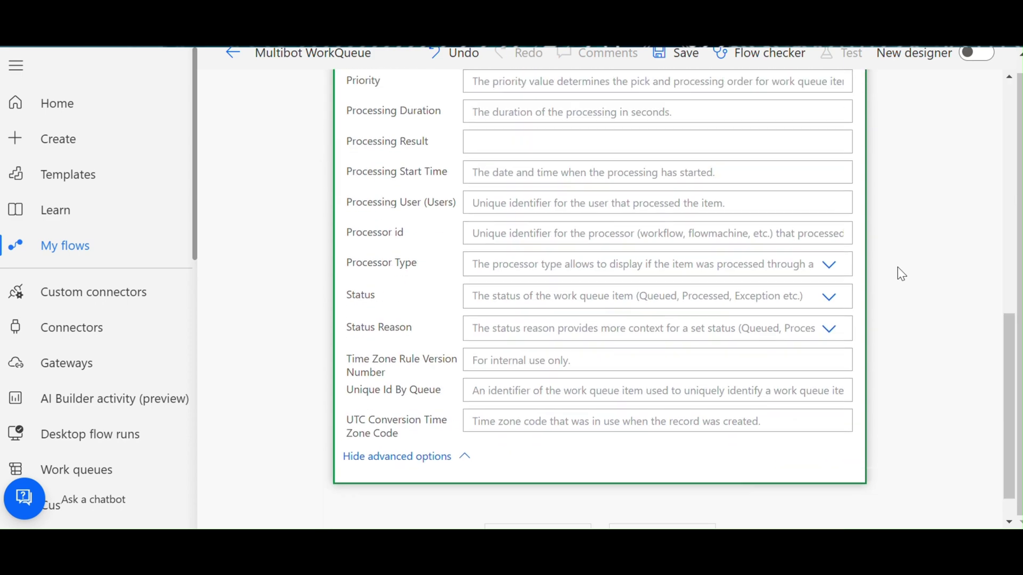
scroll(901, 274, "up", 4)
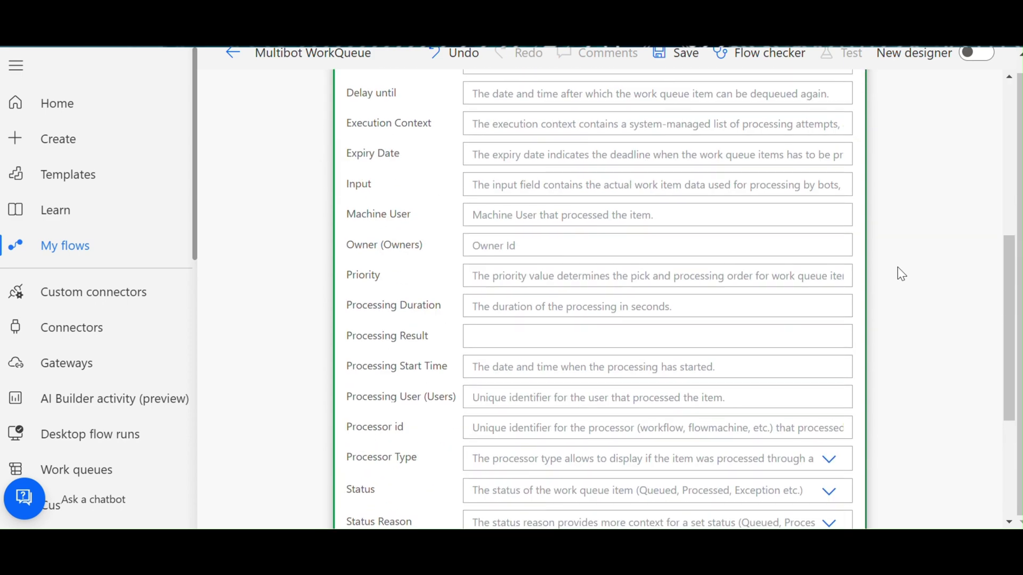
scroll(901, 274, "down", 4)
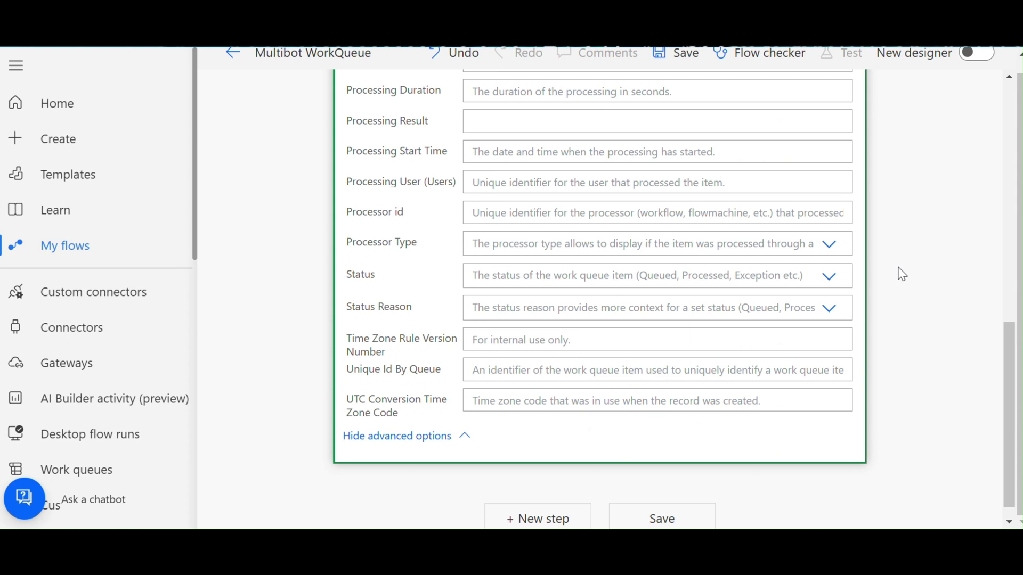
left_click(831, 286)
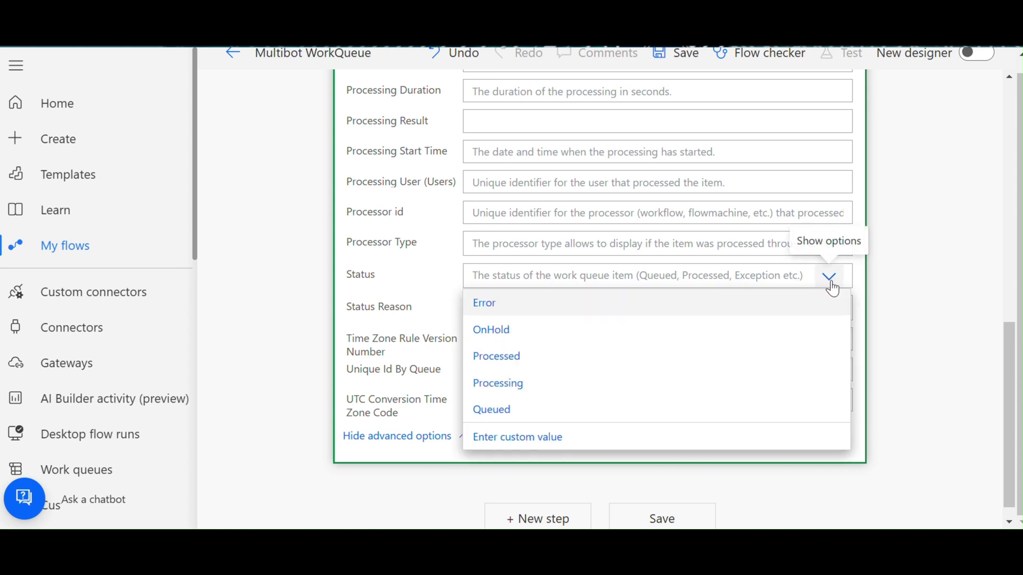
left_click(539, 384)
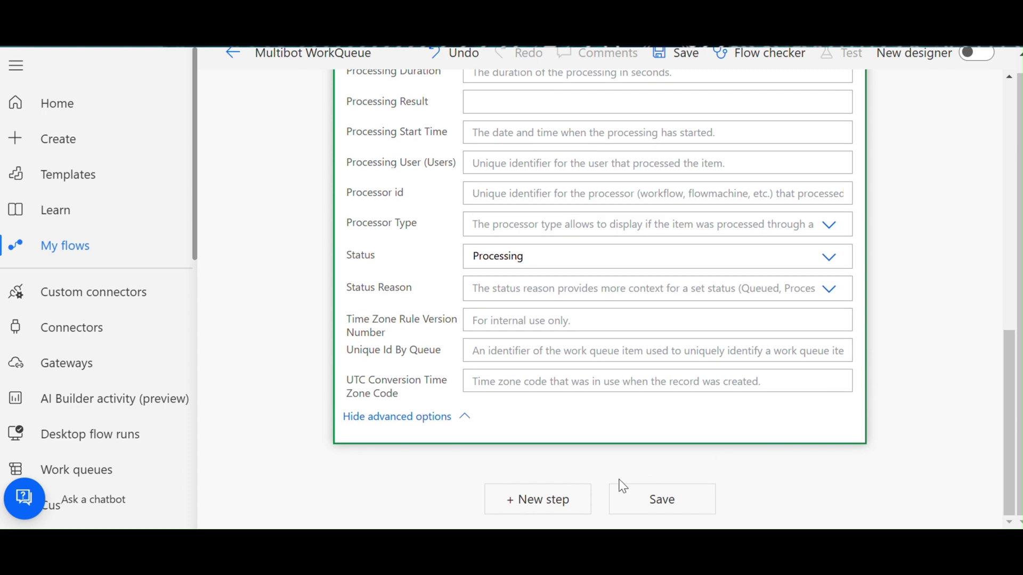
- Add a Desktop flows step to run a flow built with Power Automate for desktop
left_click(533, 501)
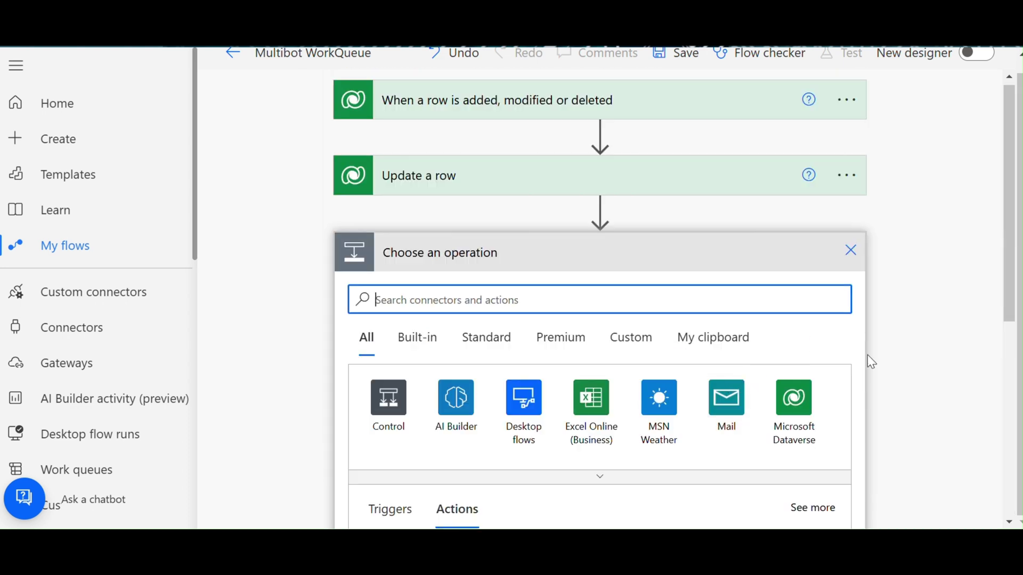
left_click(523, 405)
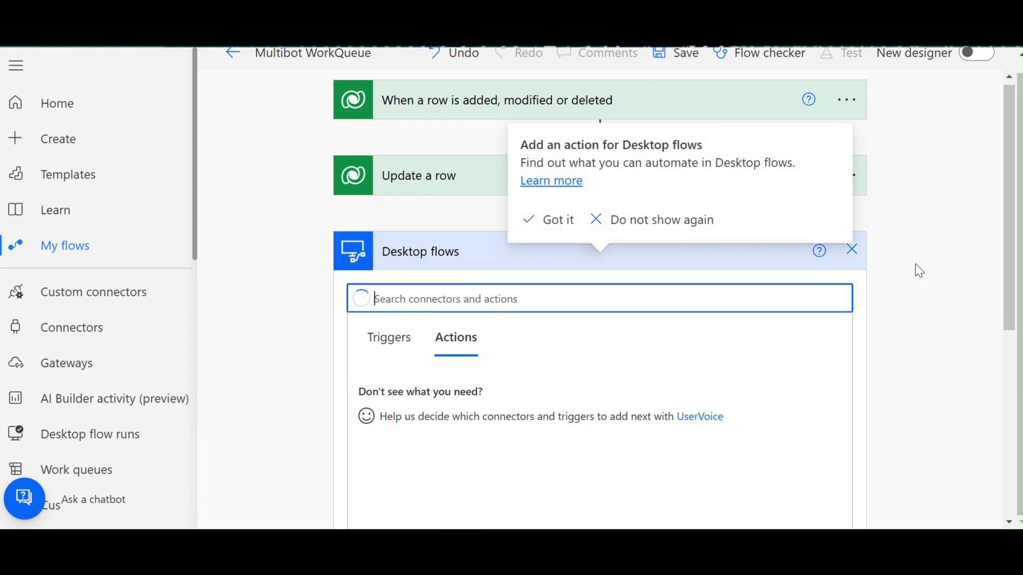
left_click(464, 386)
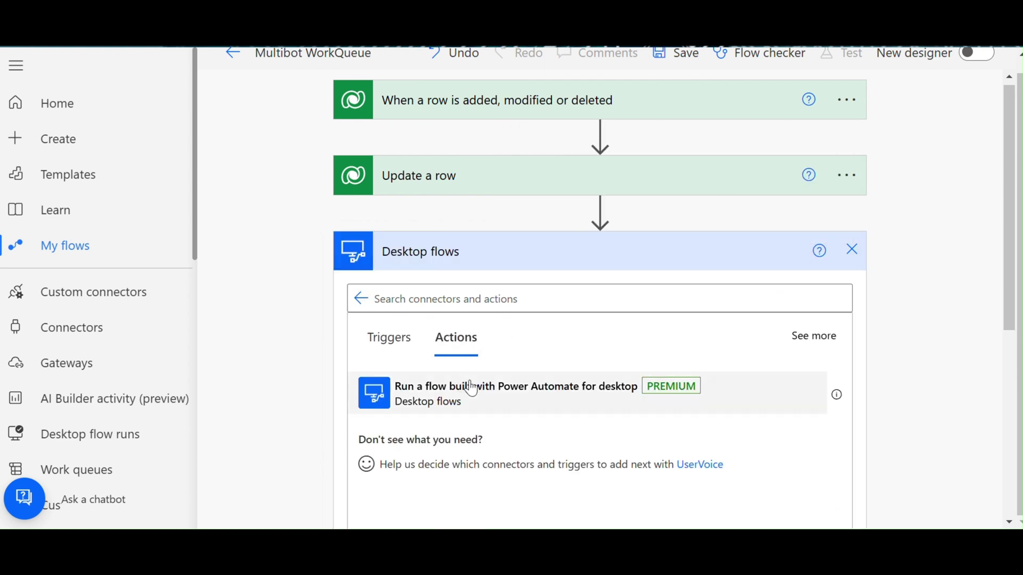
scroll(863, 186, "down", 2)
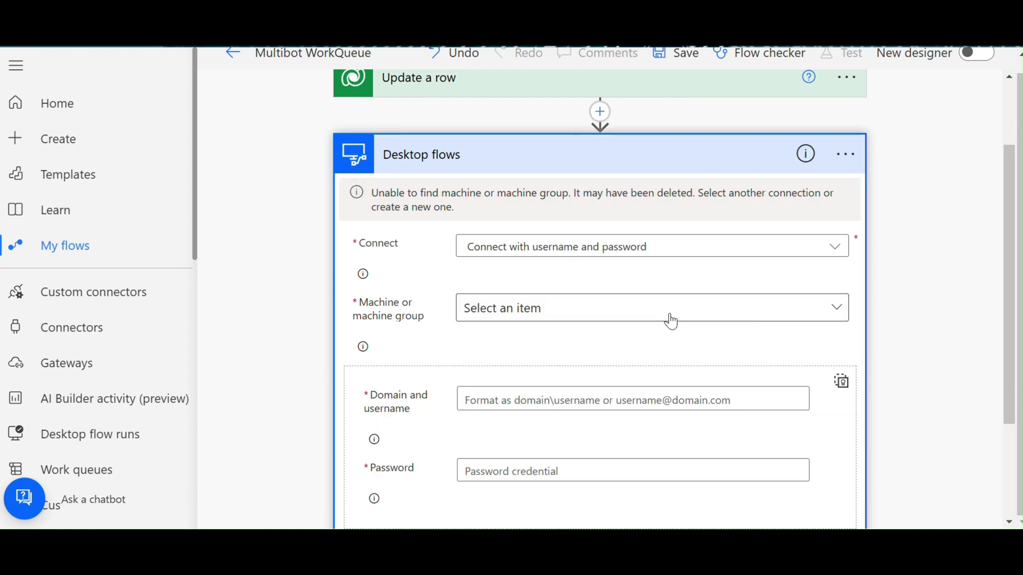
- Set the connection to machine group MG and enter the bot account's domain\username and password
left_click(671, 321)
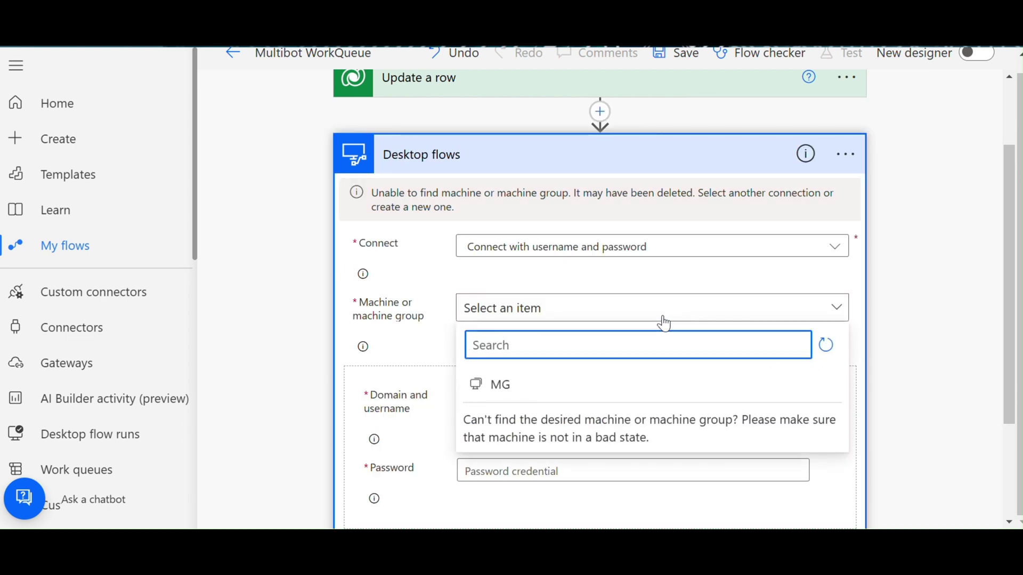
left_click(586, 377)
scroll(588, 376, "down", 3)
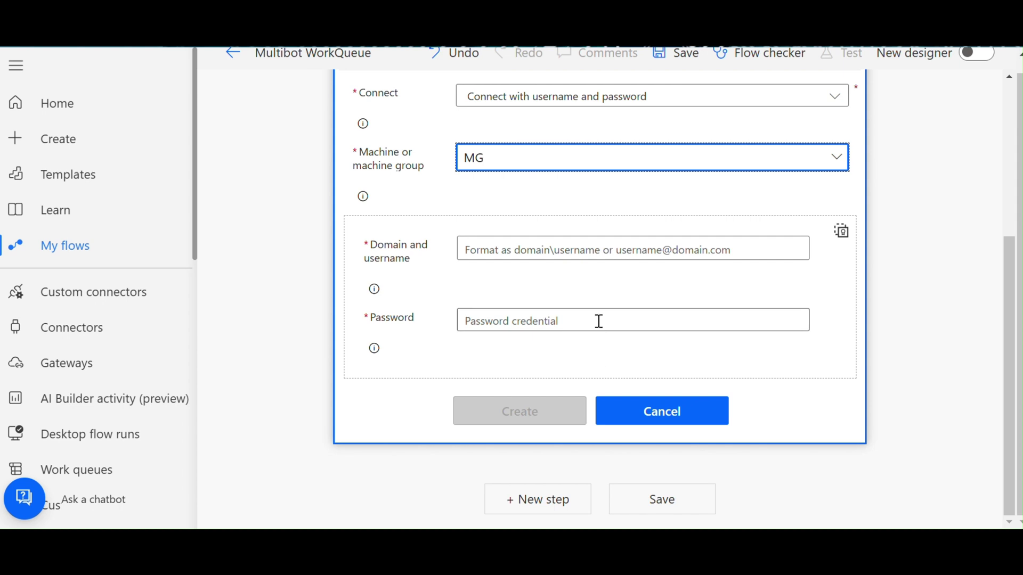
left_click(606, 252)
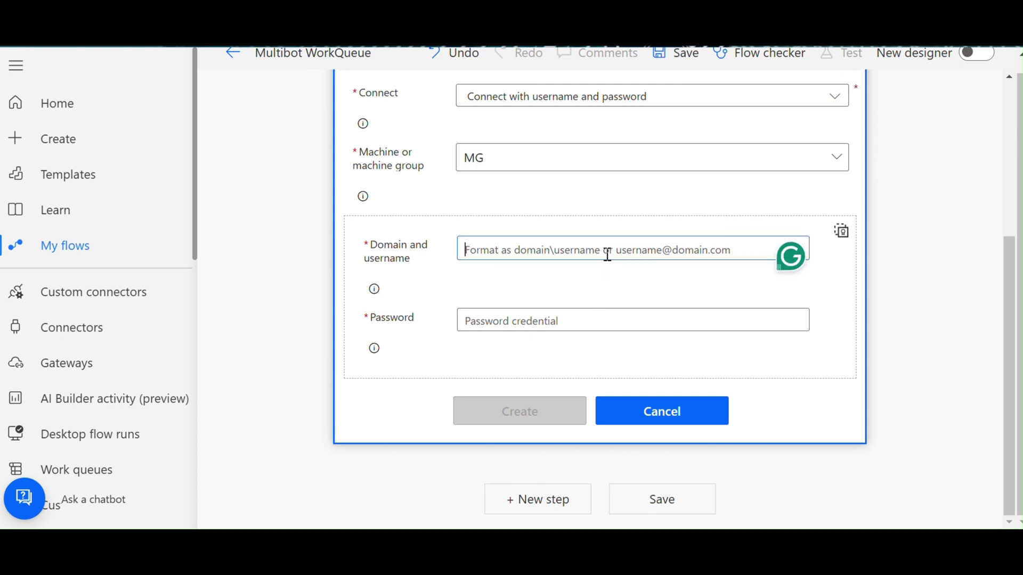
type("Test\\BOt")
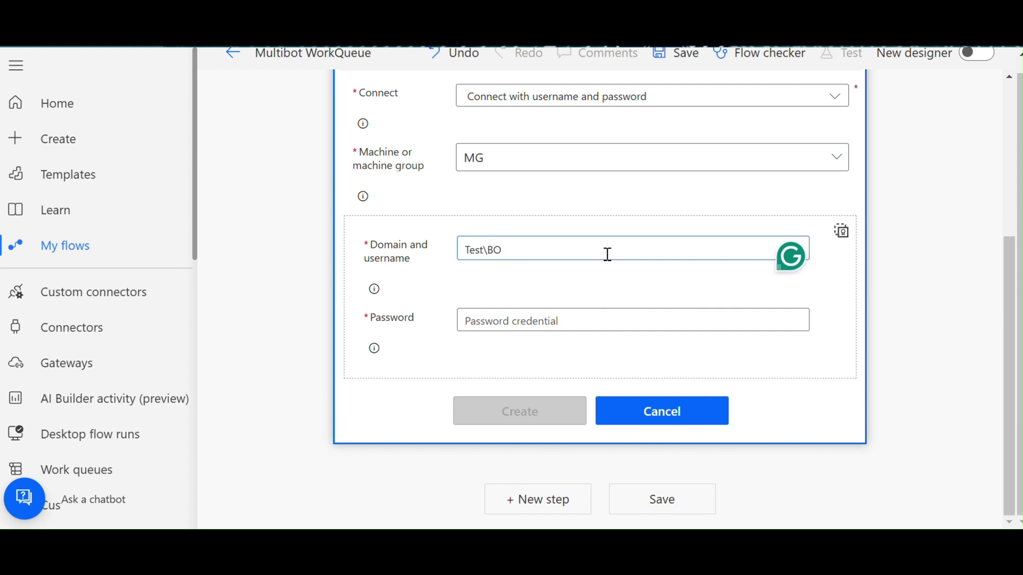
key("BackSpace")
key("BackSpace")
type("ot")
key("Tab")
key("Tab")
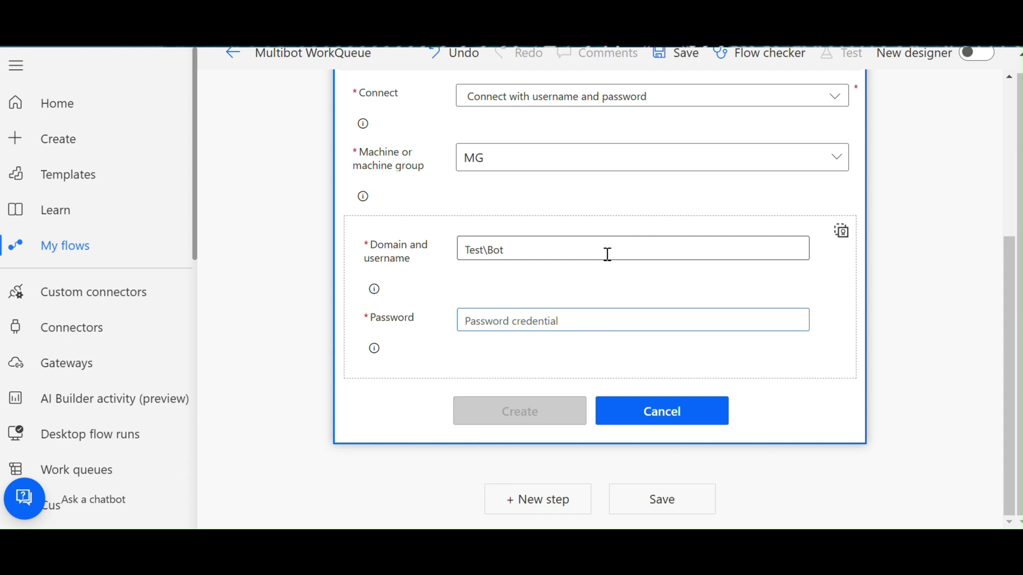
type("•••••••")
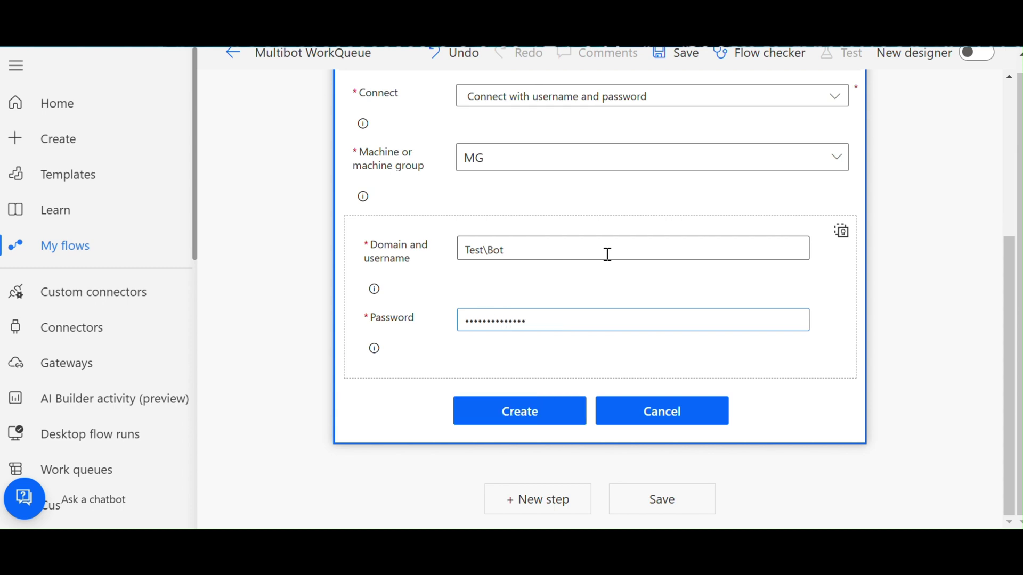
- Create the MG connection and have the step run Launch Google in Attended mode
left_click(522, 419)
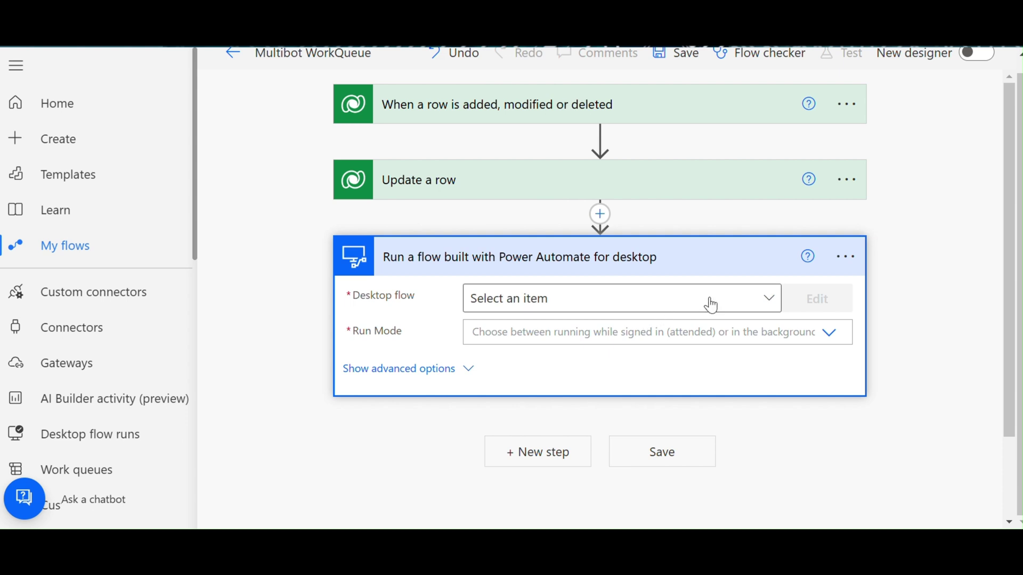
left_click(711, 305)
left_click(532, 413)
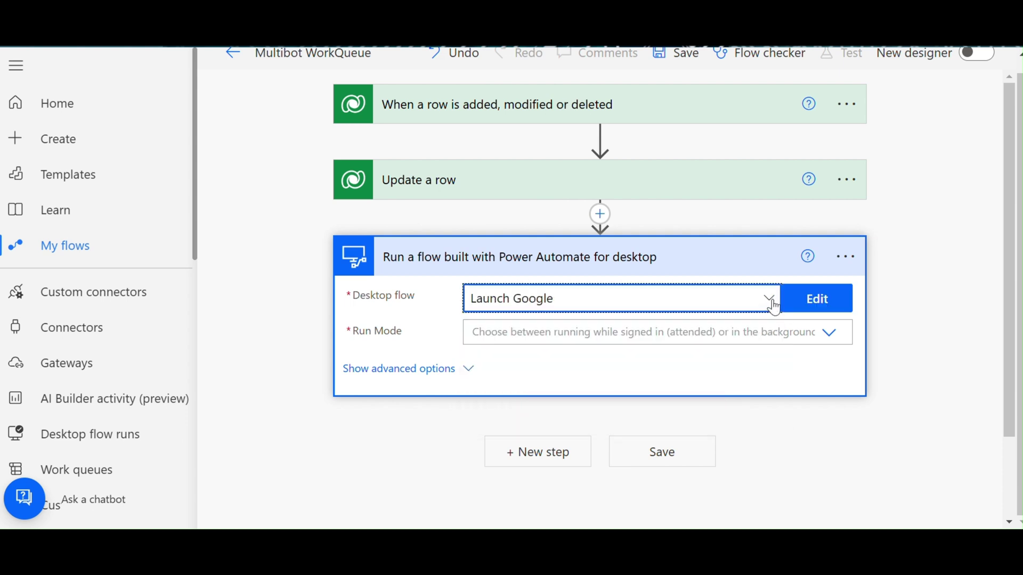
left_click(609, 334)
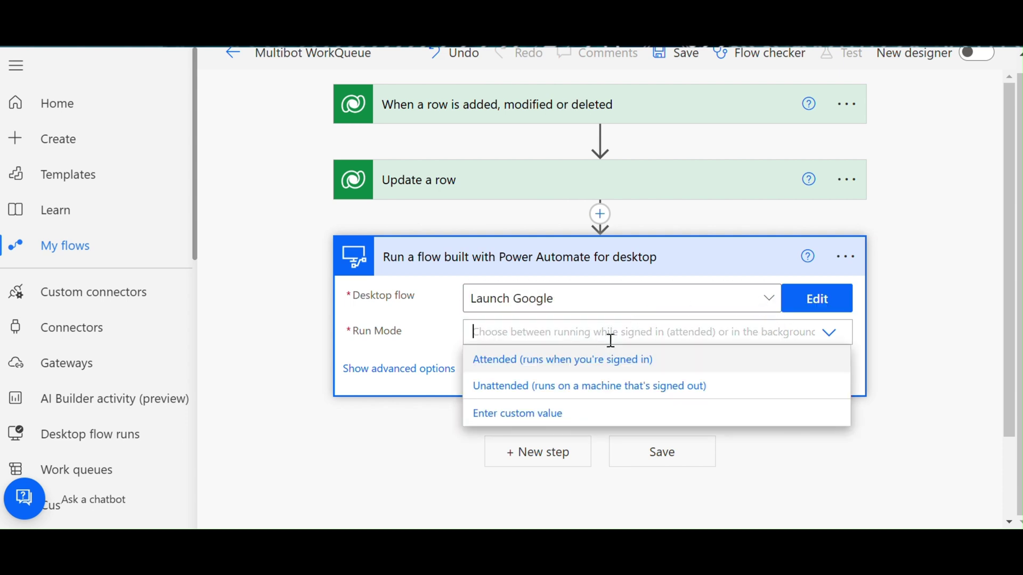
left_click(588, 365)
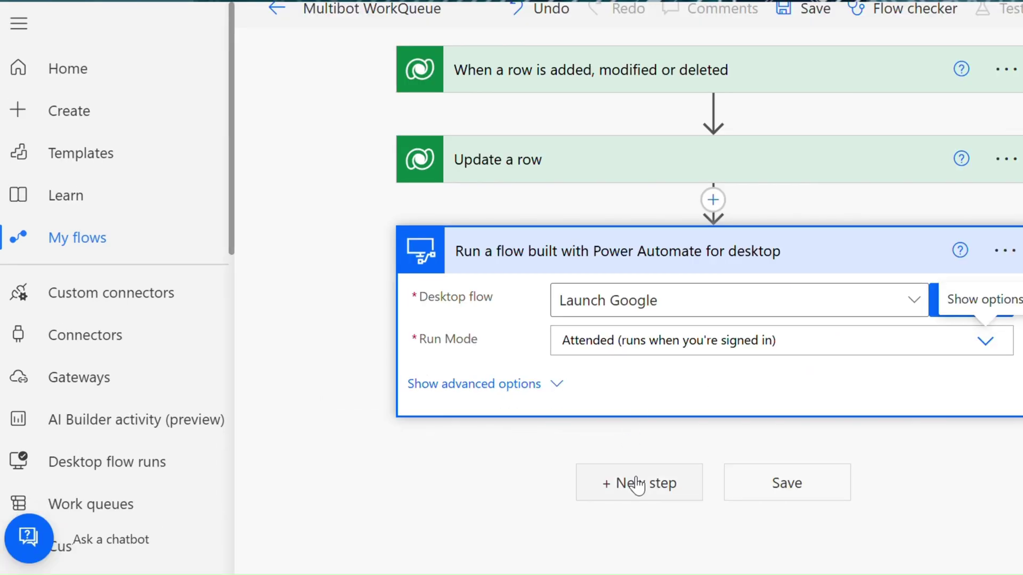
- Add another Dataverse Update a row step after the desktop flow
left_click(637, 483)
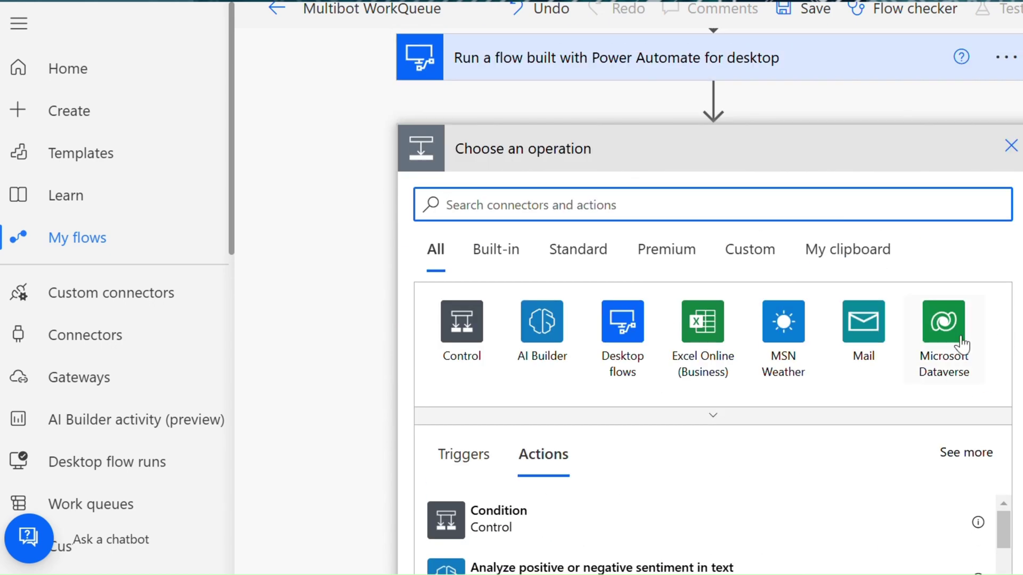
left_click(958, 345)
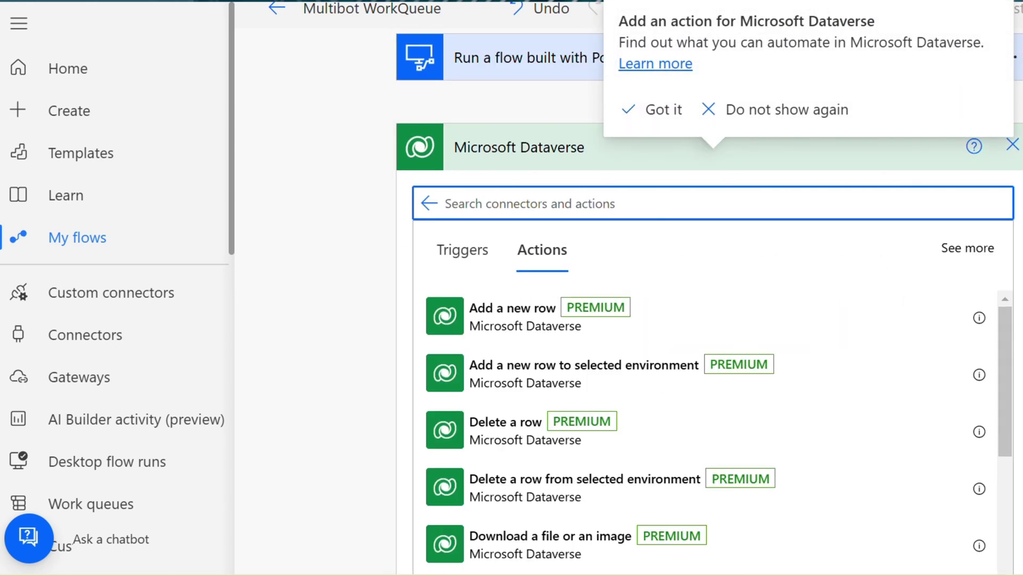
type("update")
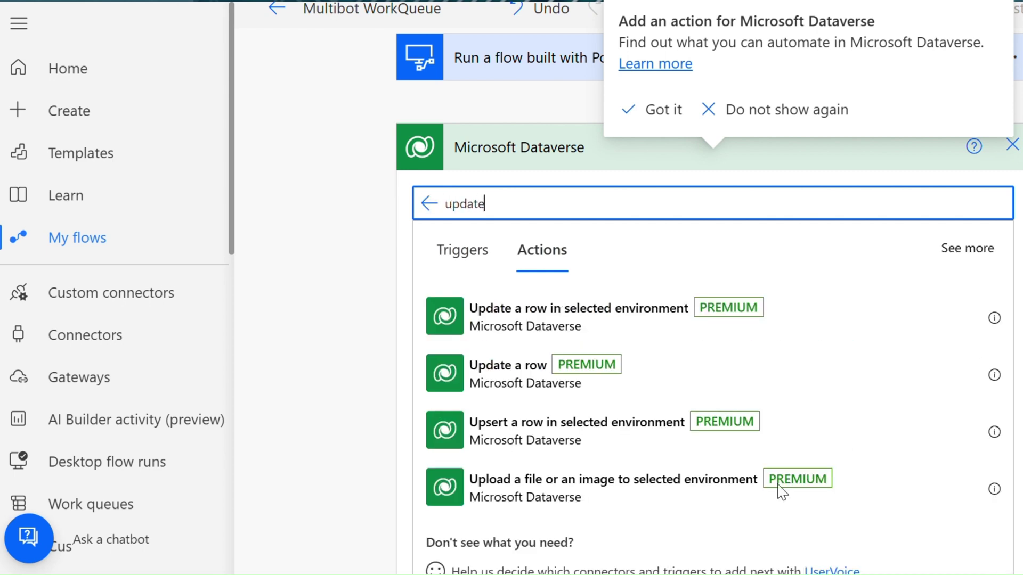
left_click(476, 373)
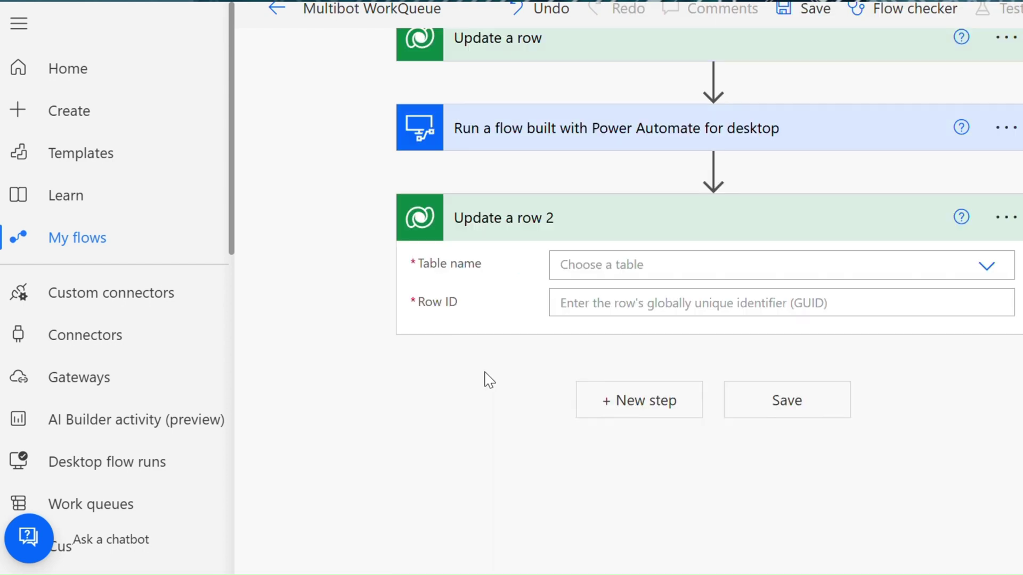
- Point it at the triggering Work Queue Items row and set Status to Processed
left_click(987, 268)
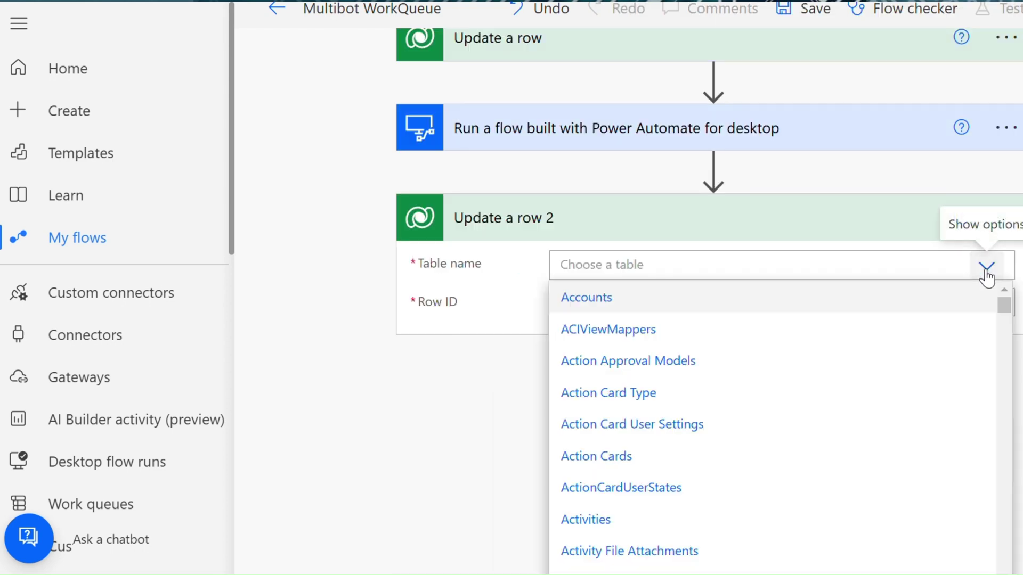
left_click(898, 261)
type("work qu")
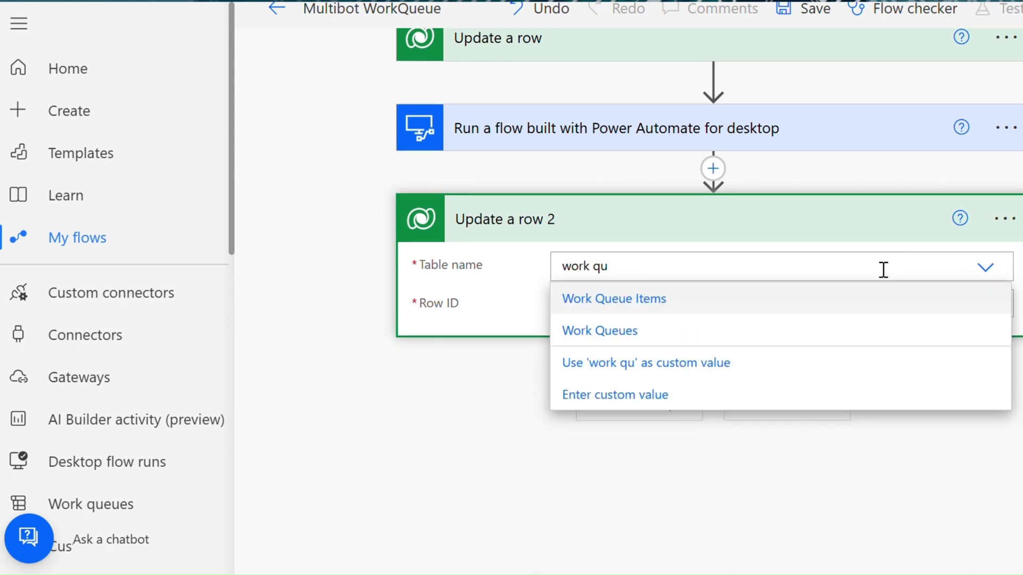
left_click(784, 301)
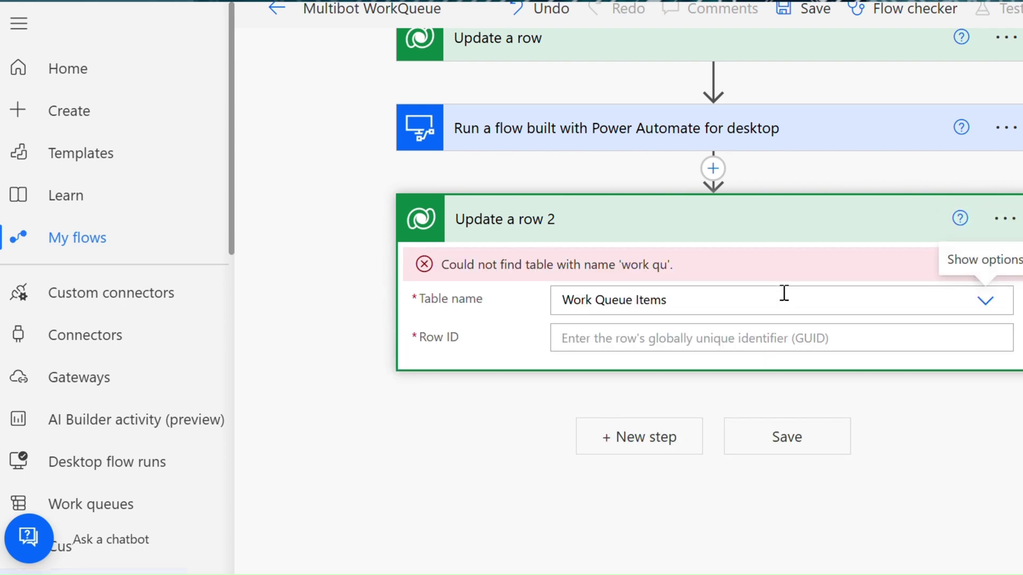
left_click(974, 343)
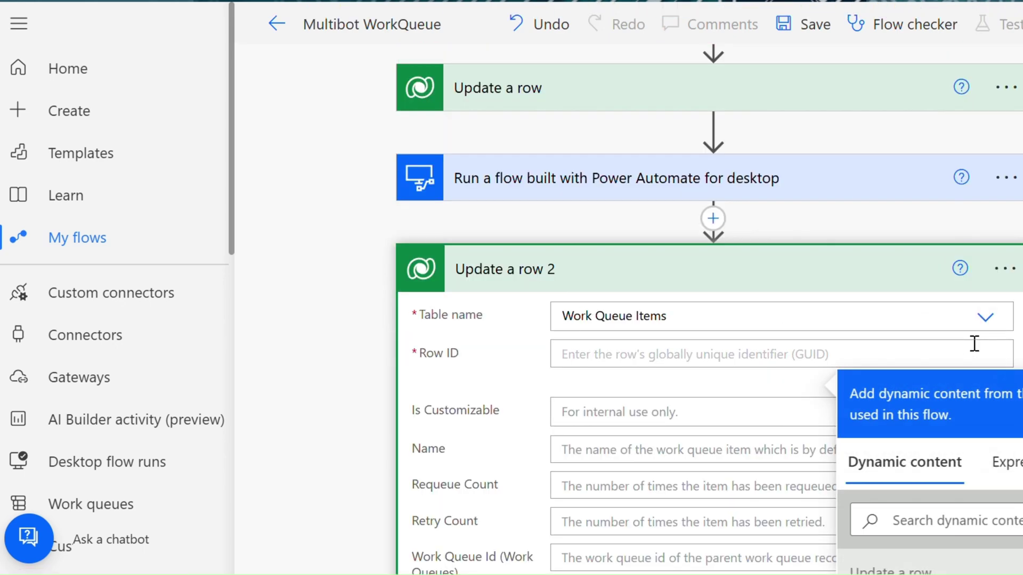
scroll(985, 373, "down", 5)
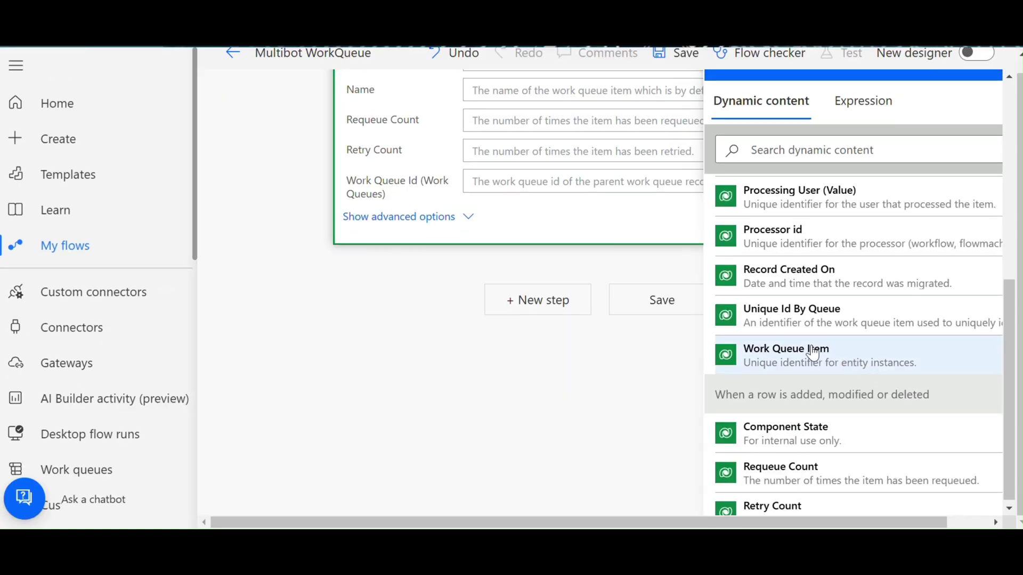
left_click(810, 349)
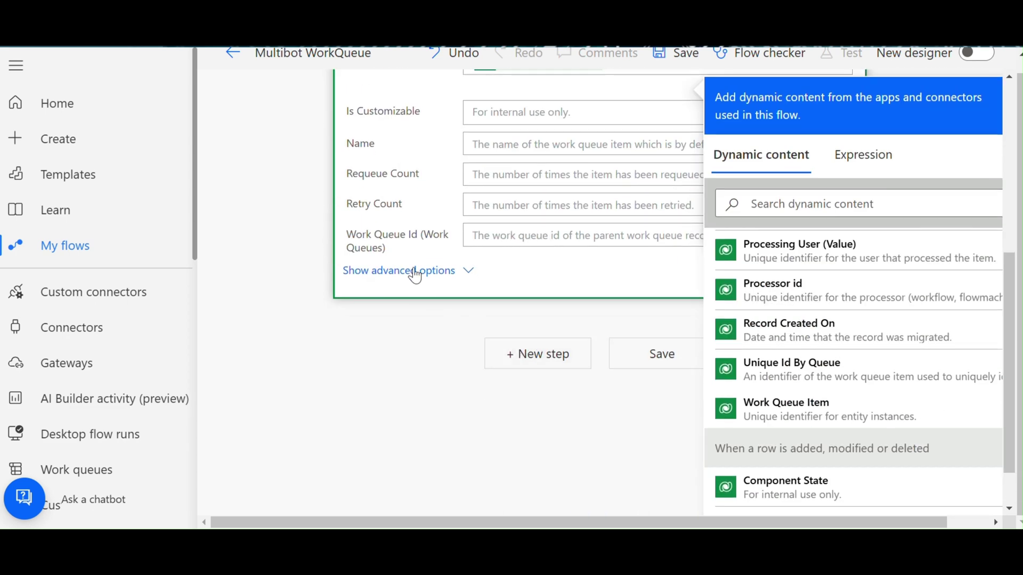
left_click(416, 271)
scroll(852, 330, "down", 6)
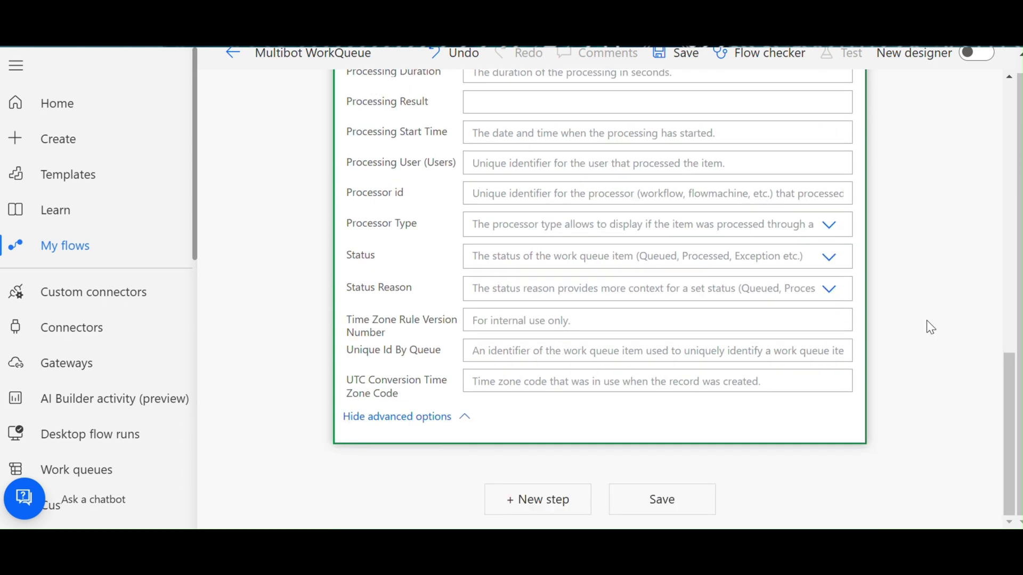
left_click(827, 256)
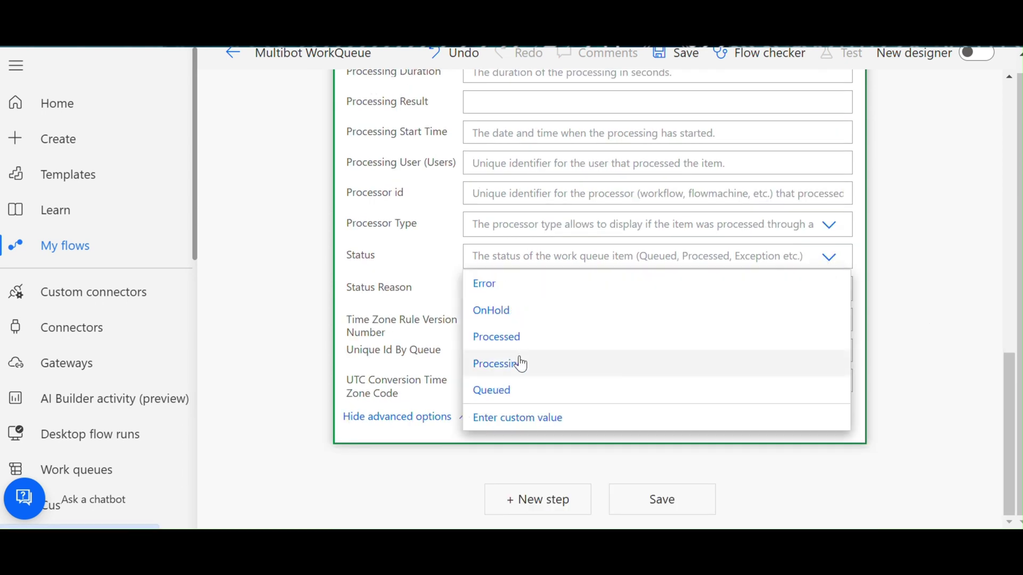
left_click(532, 338)
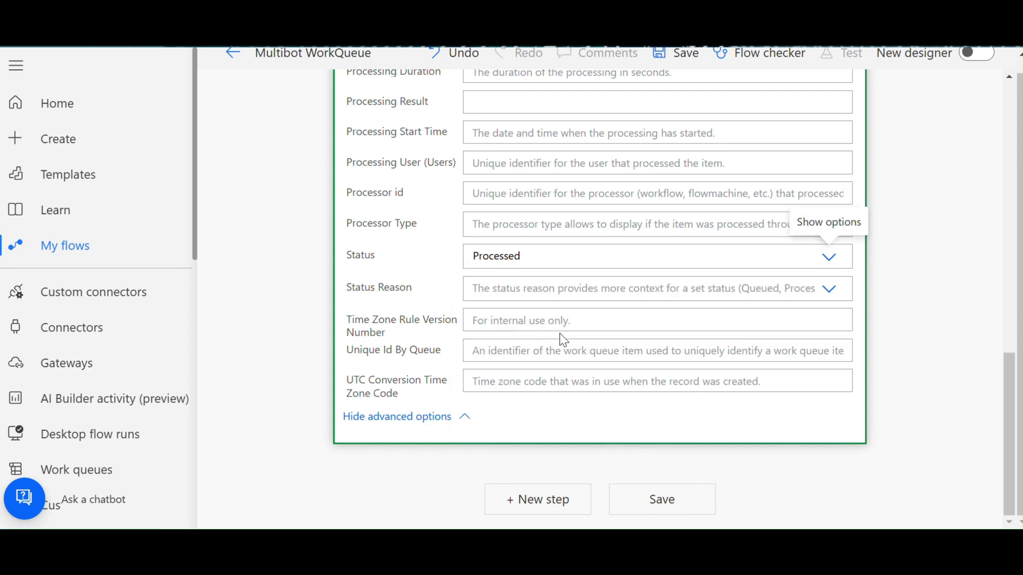
scroll(897, 340, "up", 12)
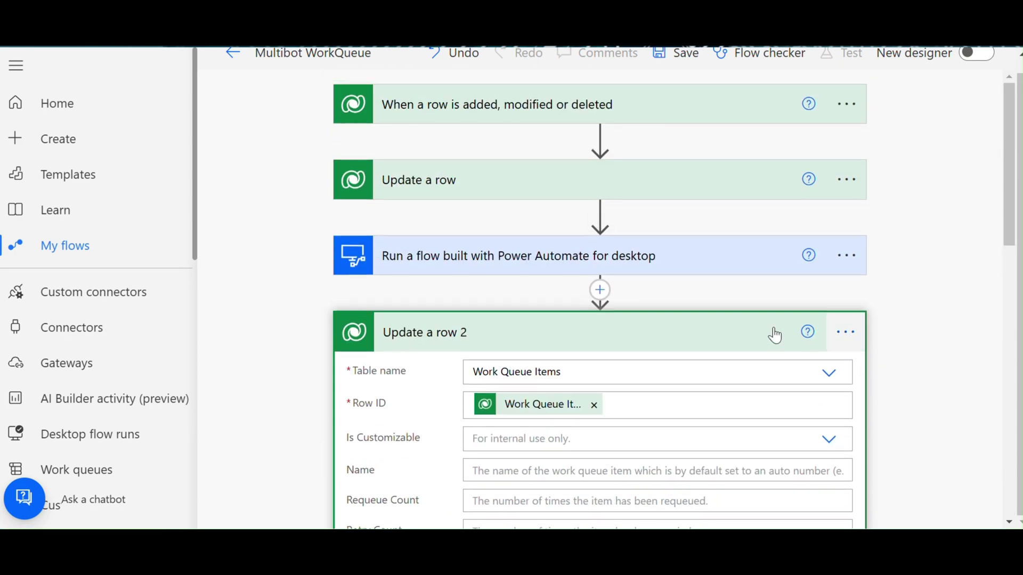
- Retitle the update steps Processing Work Item and Processed Work Item, save, and return to My flows
left_click(616, 340)
left_click(851, 184)
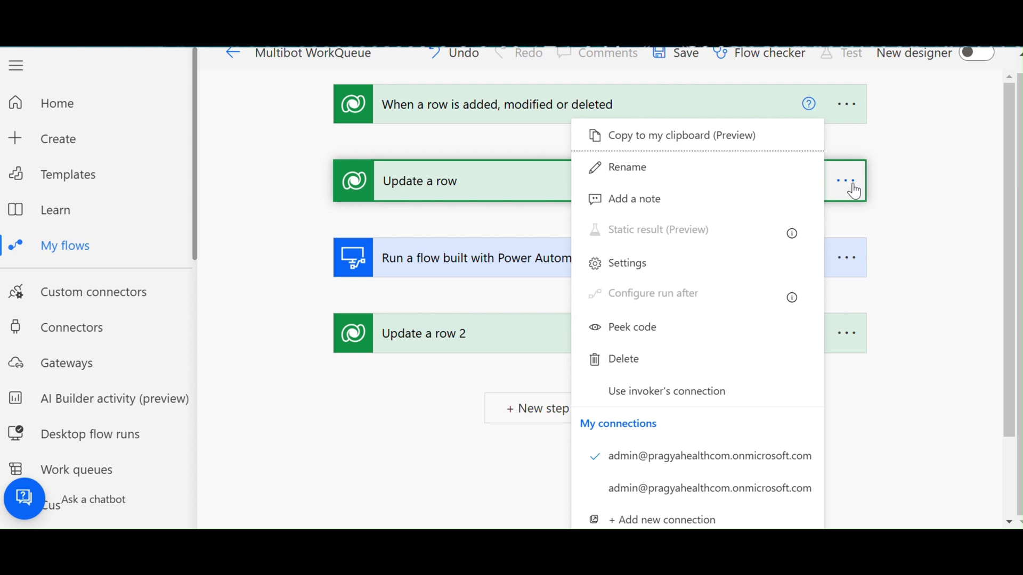
left_click(735, 178)
type("Processing Work Item")
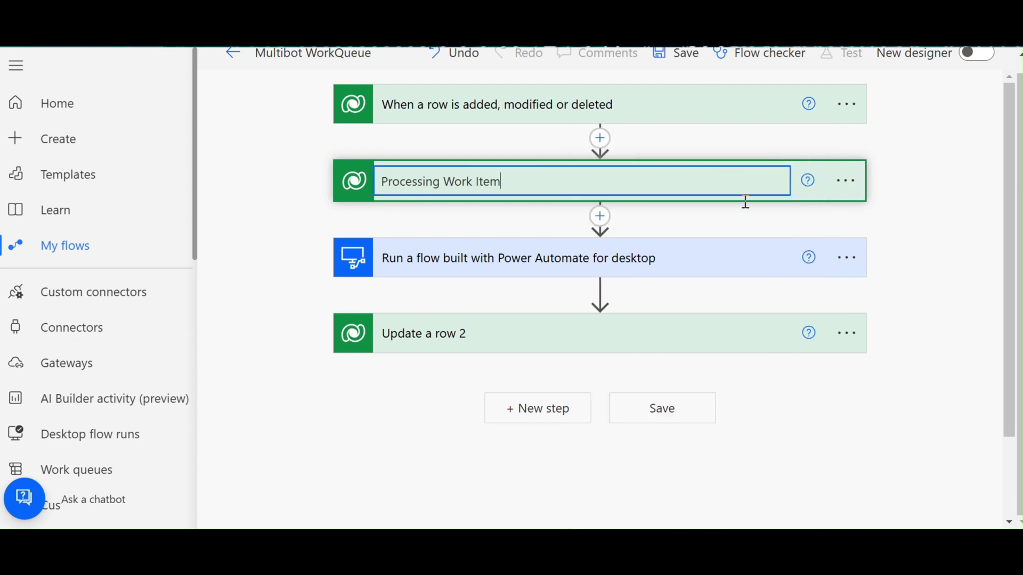
left_click(846, 333)
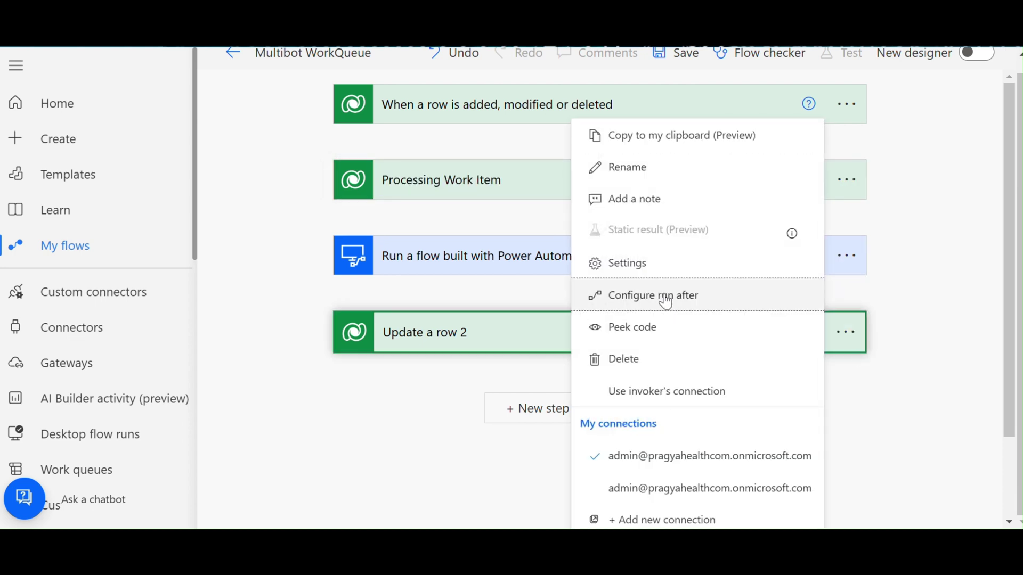
left_click(675, 184)
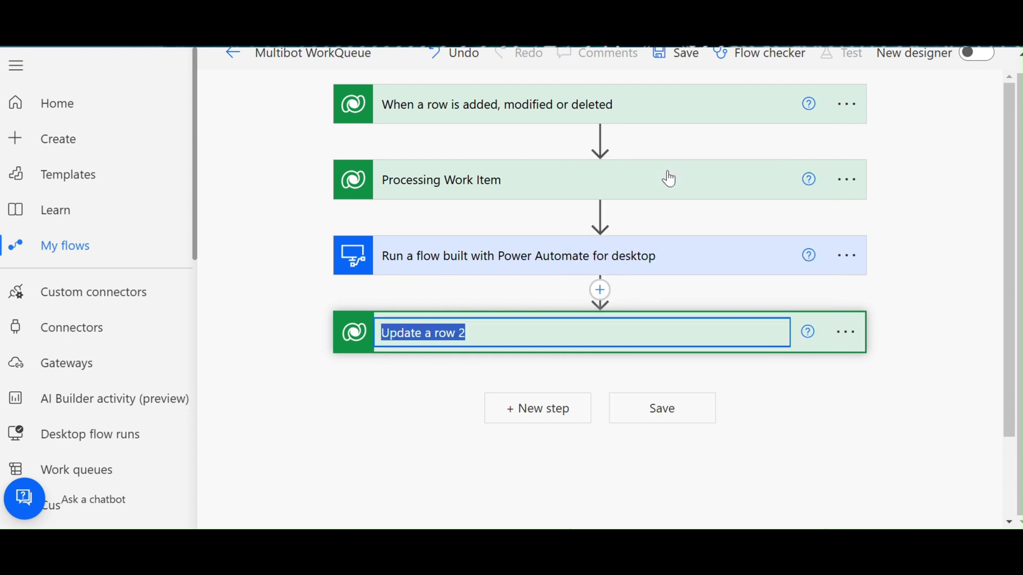
type("Processed Work Item")
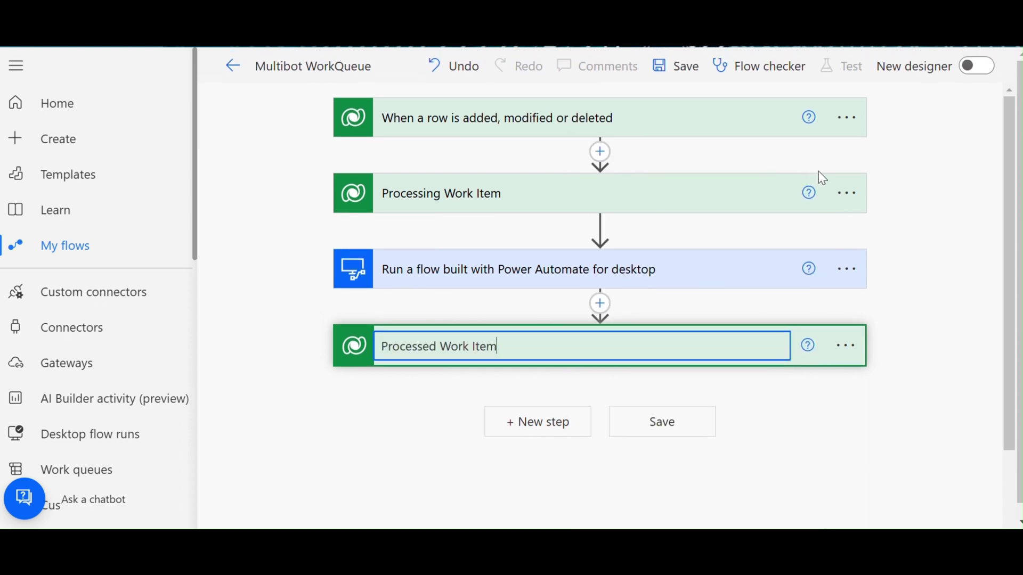
left_click(685, 71)
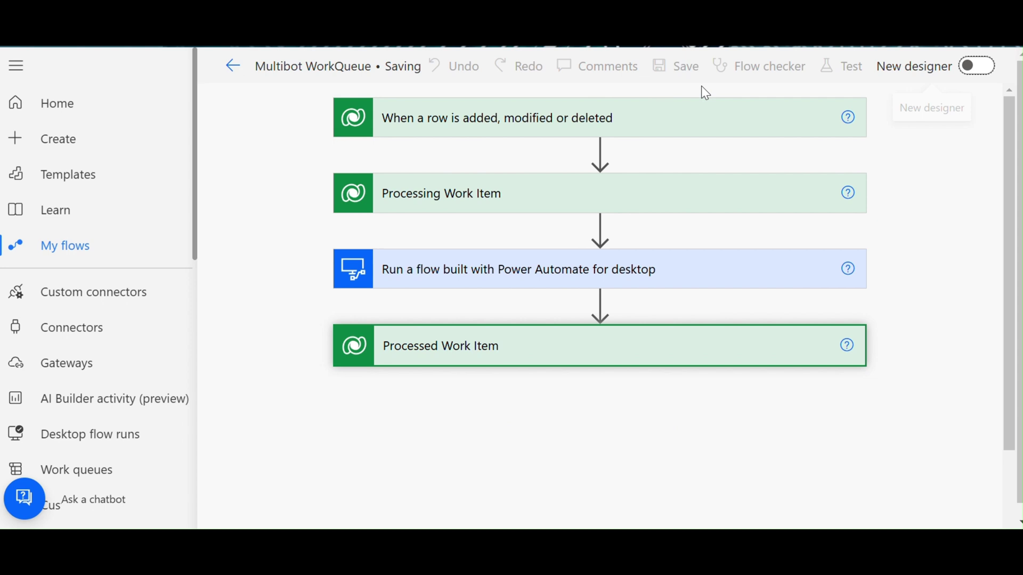
left_click(67, 255)
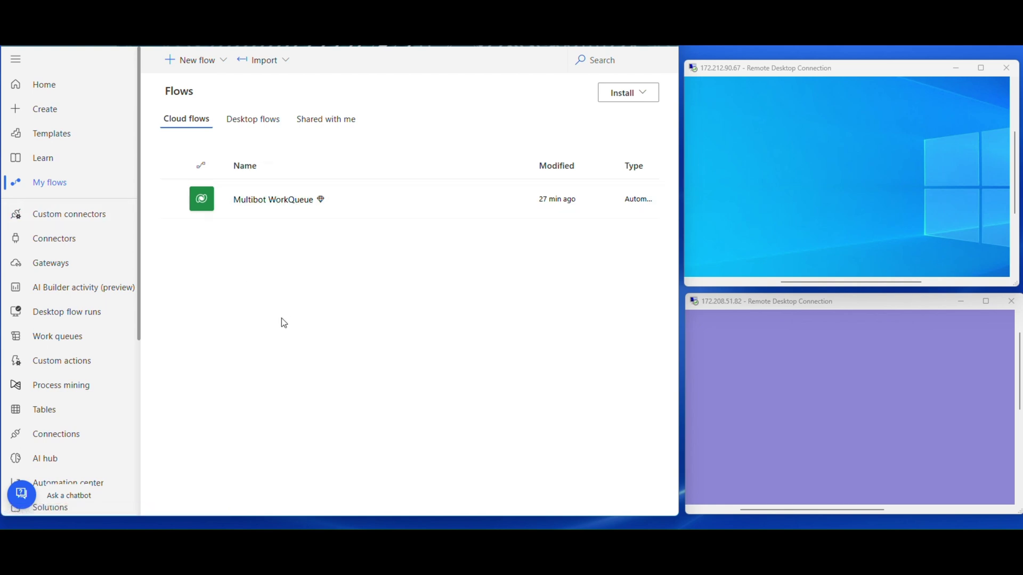
- Activate both virtual machine sessions, then open the Work queues list showing Data Queue
left_click(784, 193)
left_click(801, 419)
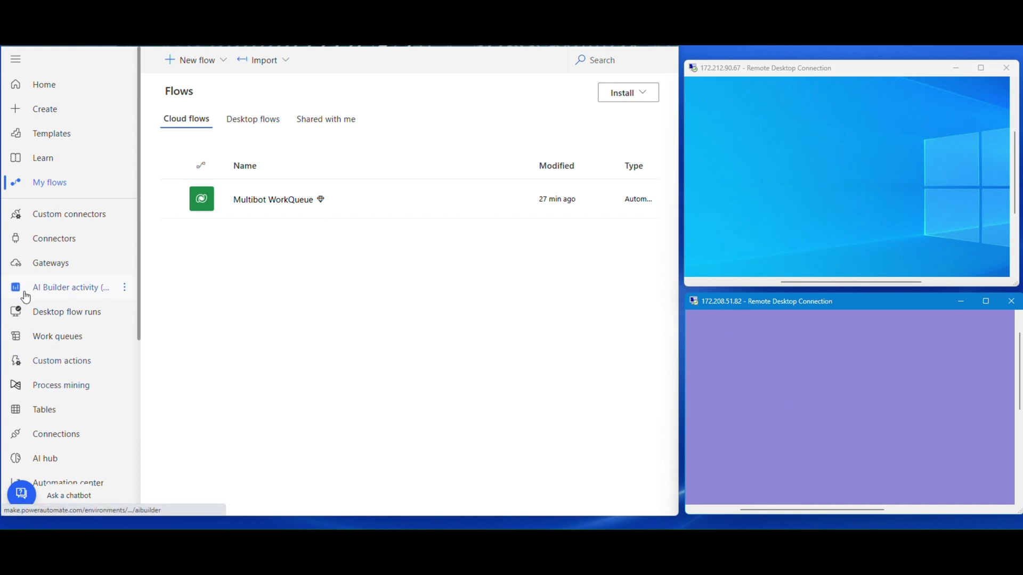
left_click(60, 344)
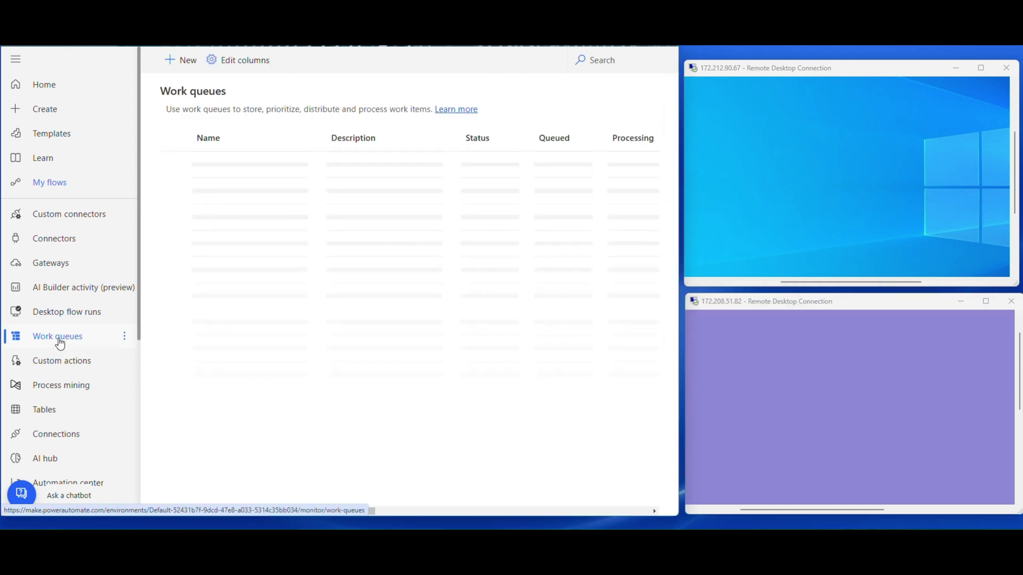
- In Data Queue's Items, start a new work item named 'Launch Google 1'
left_click(230, 167)
left_click(229, 131)
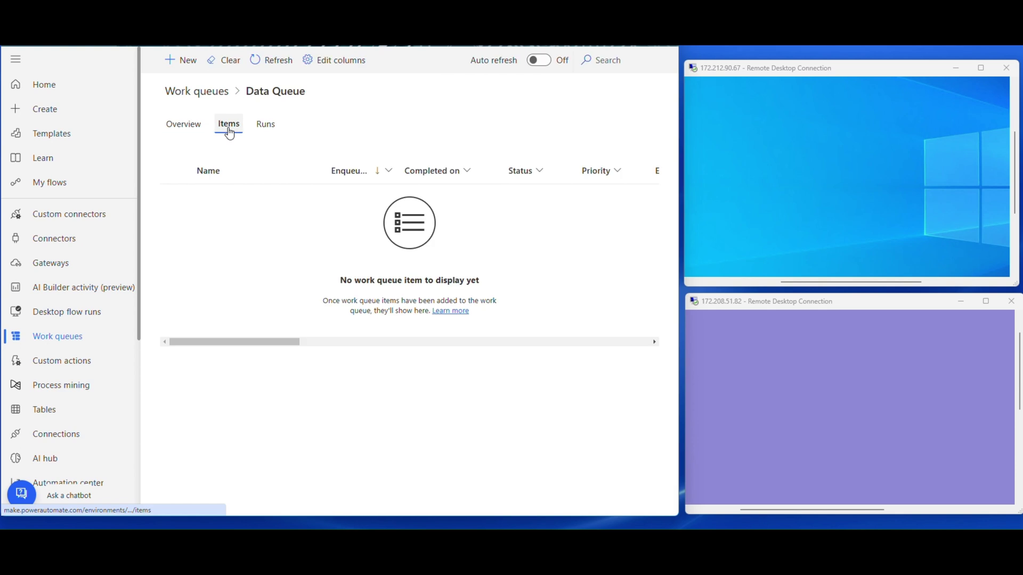
left_click(186, 62)
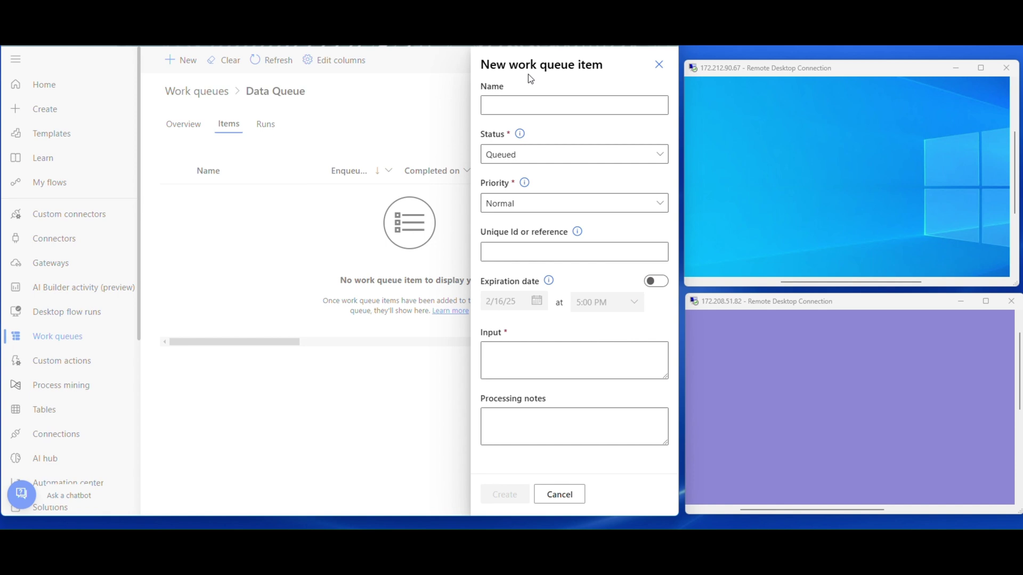
left_click(534, 106)
type("Launch Google 1")
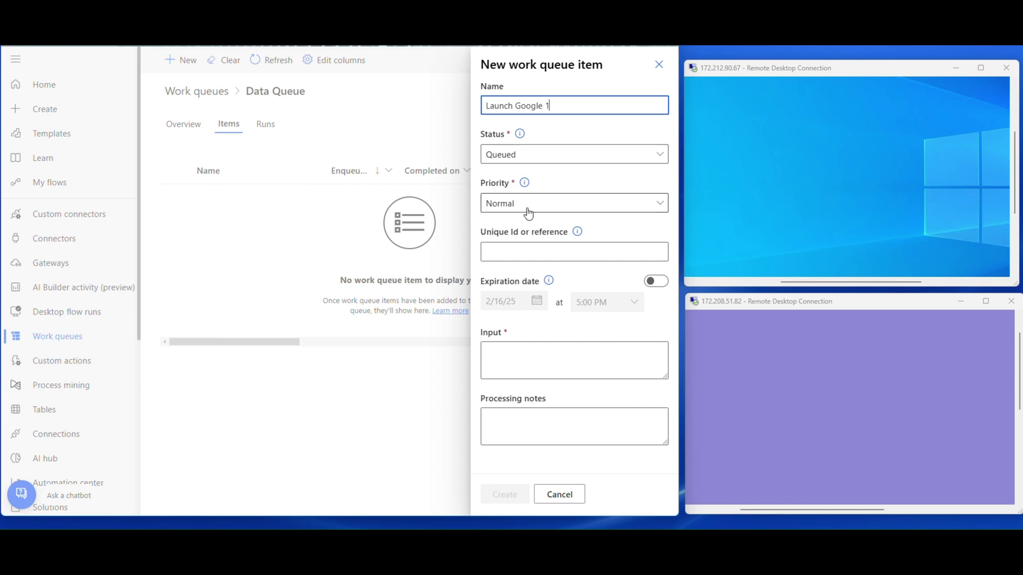
- Keep status Queued and priority Normal, set input 'Test 1', and create the item
left_click(549, 156)
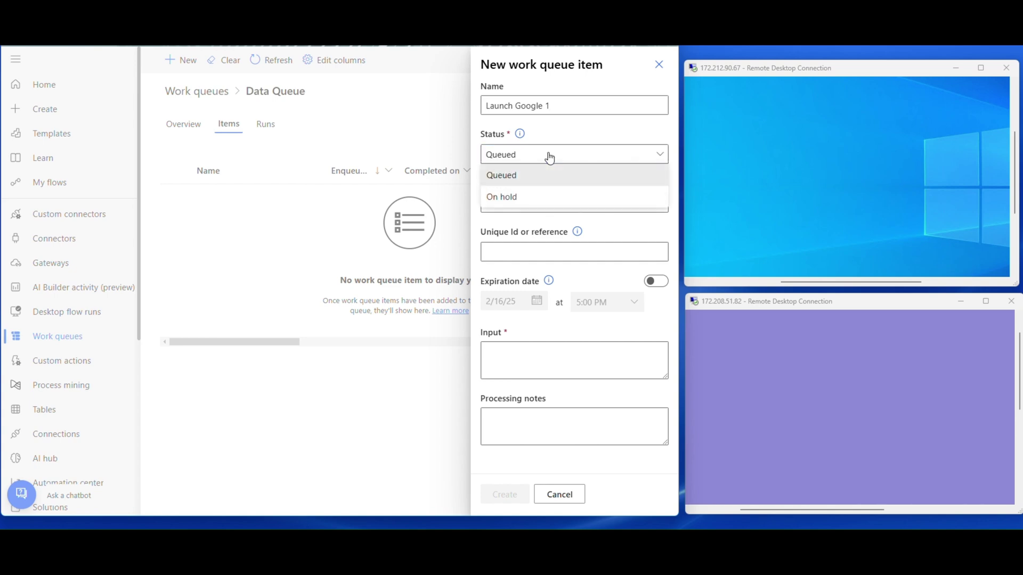
left_click(550, 156)
left_click(525, 203)
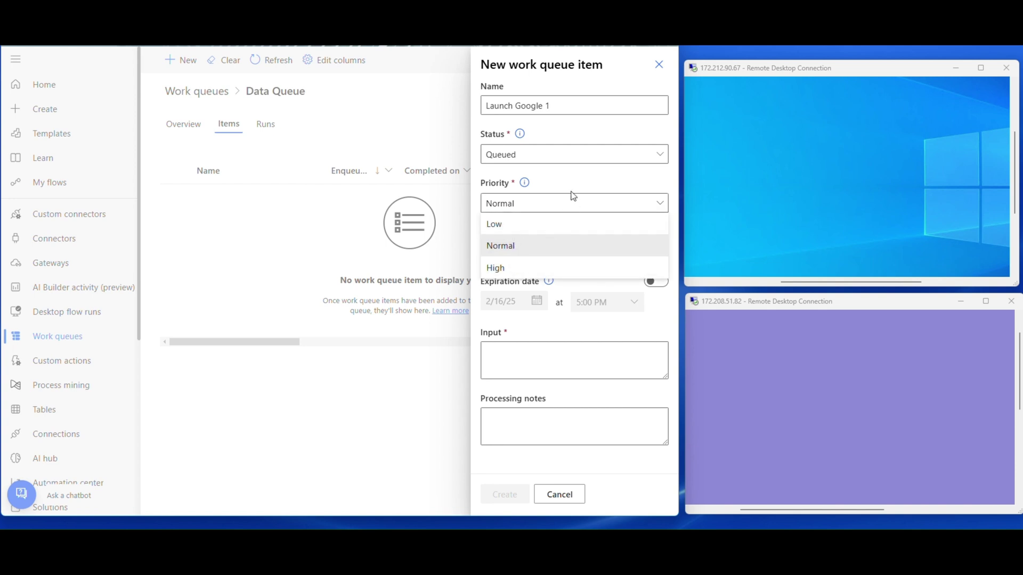
left_click(566, 207)
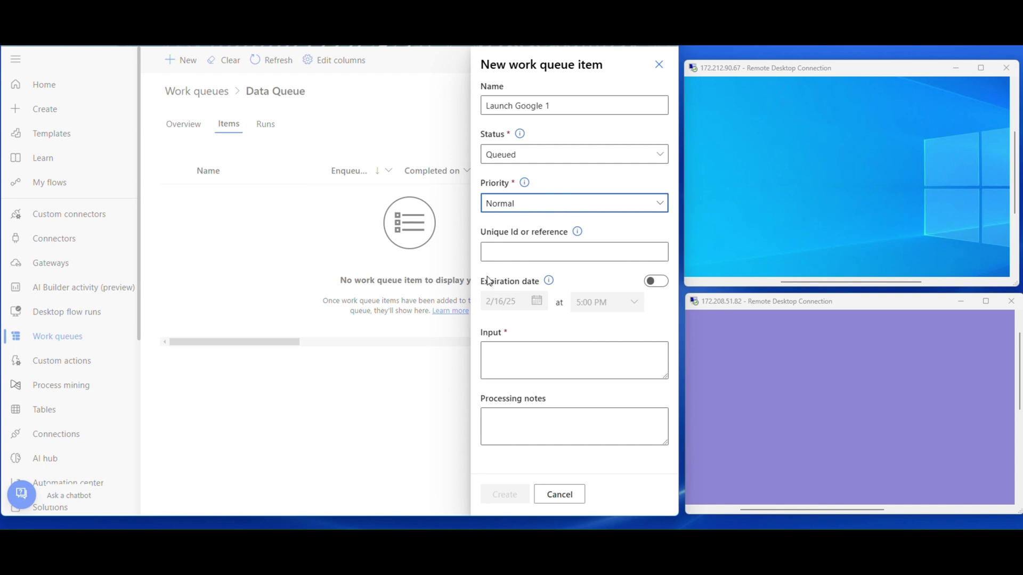
left_click(535, 251)
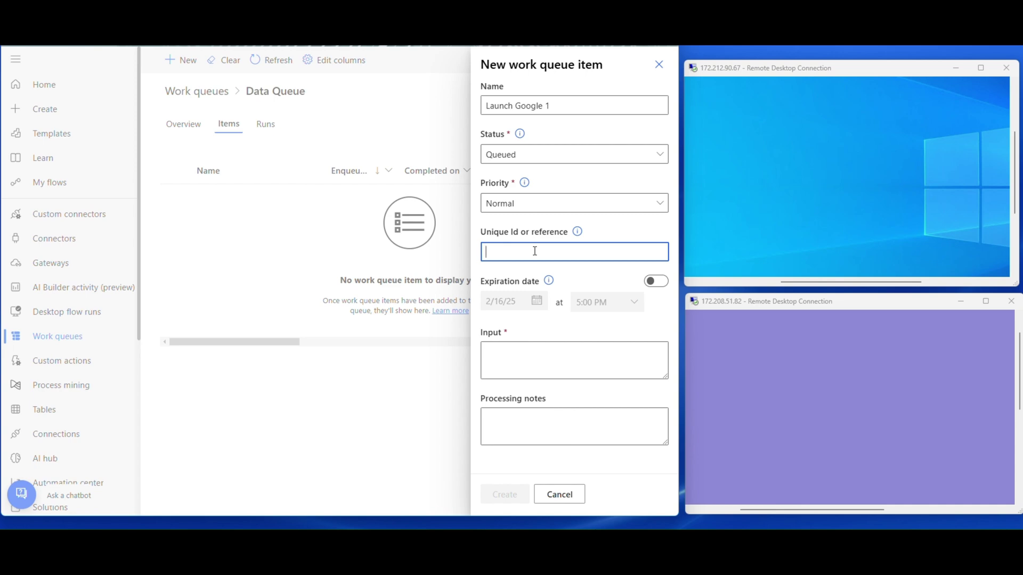
left_click(520, 357)
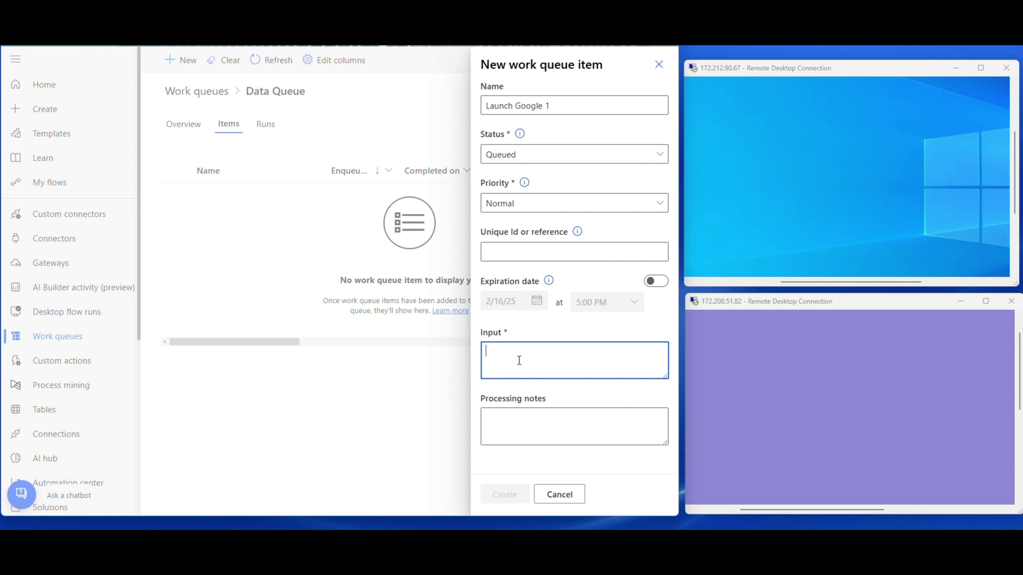
type("Test 1")
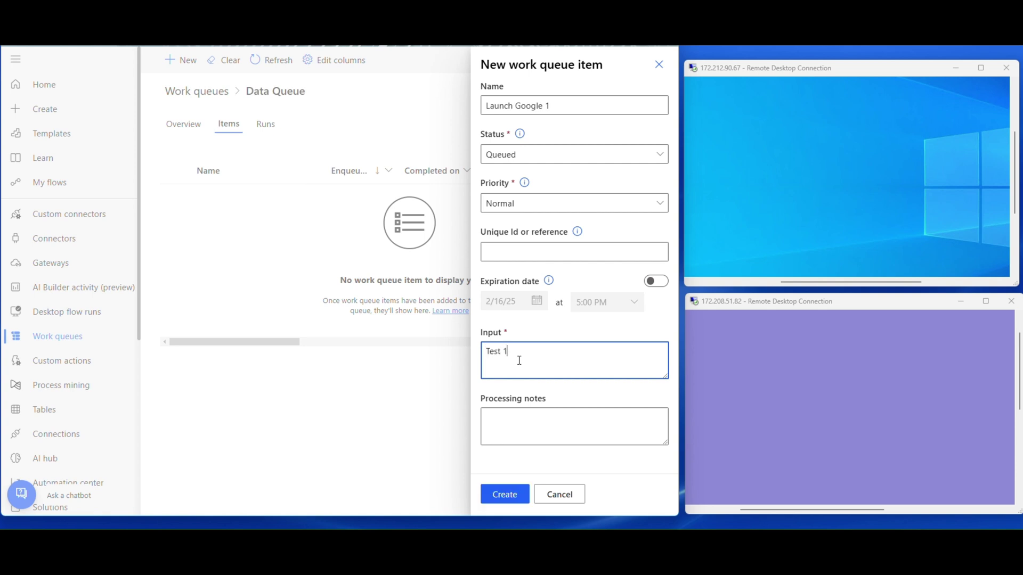
left_click(498, 497)
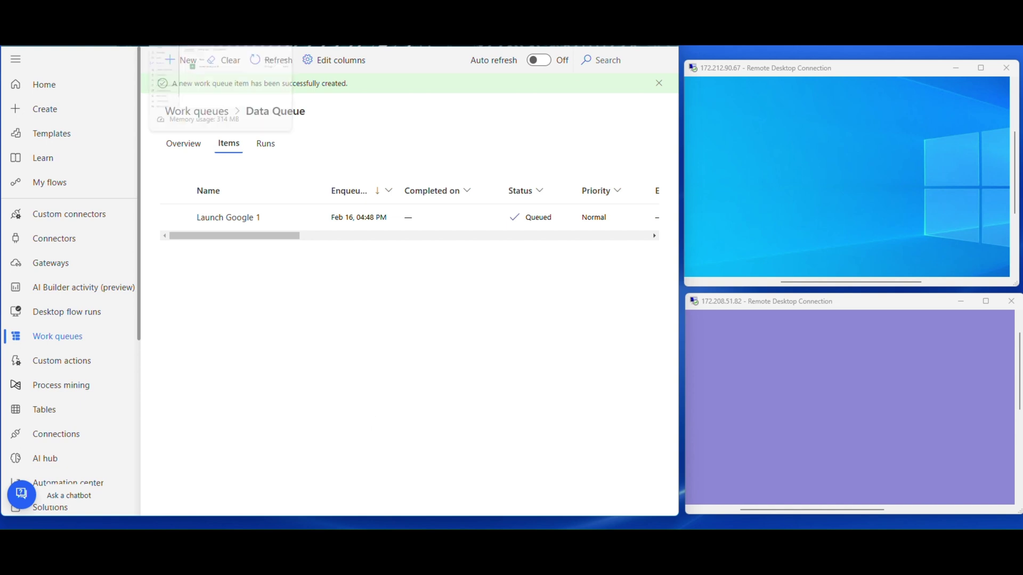
- Turn Auto refresh on for Data Queue and go to the Multibot WorkQueue flow's details
left_click(538, 60)
left_click(49, 182)
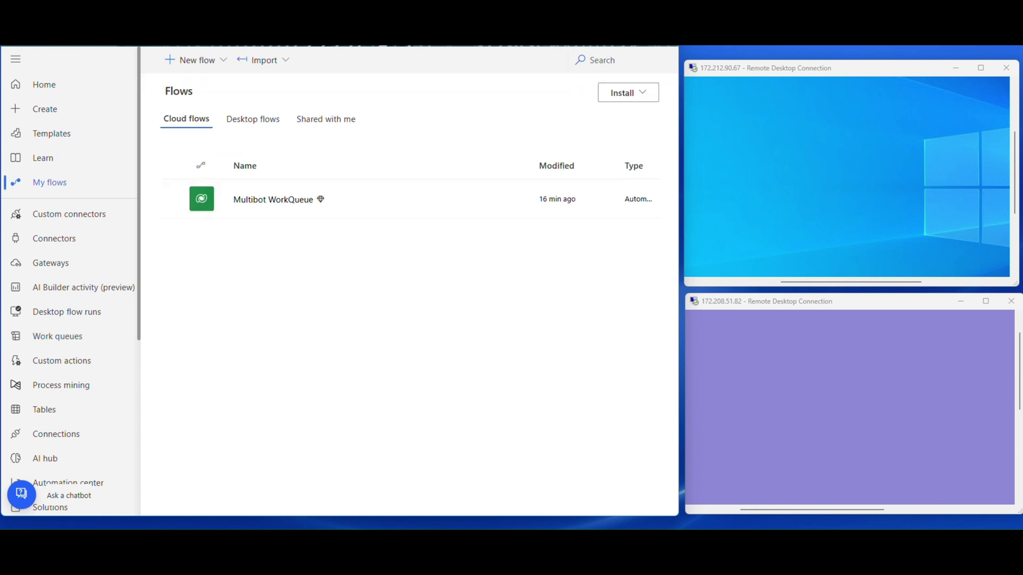
left_click(272, 200)
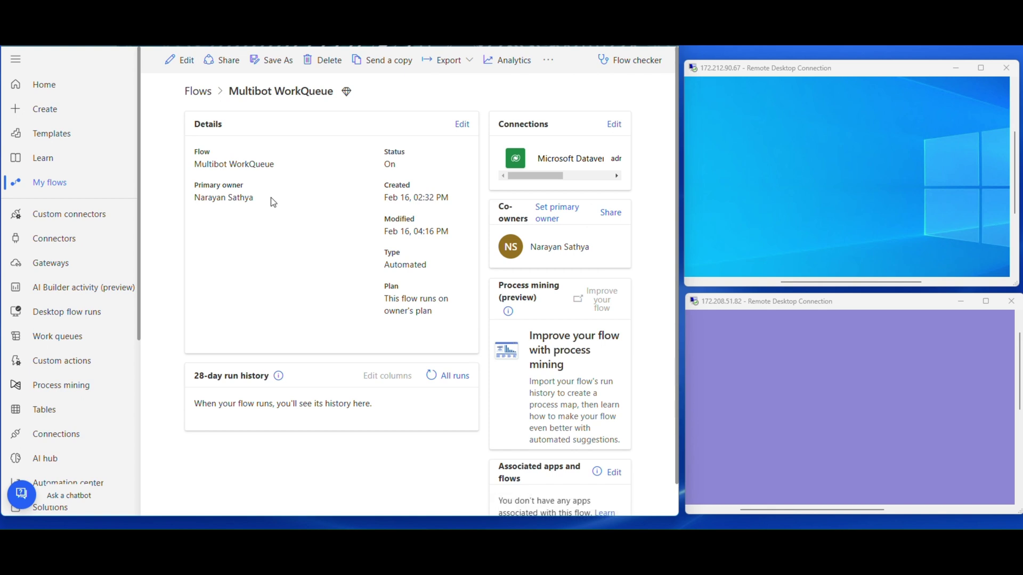
- Refresh the run history until the first run shows succeeded in 53 seconds
left_click(432, 376)
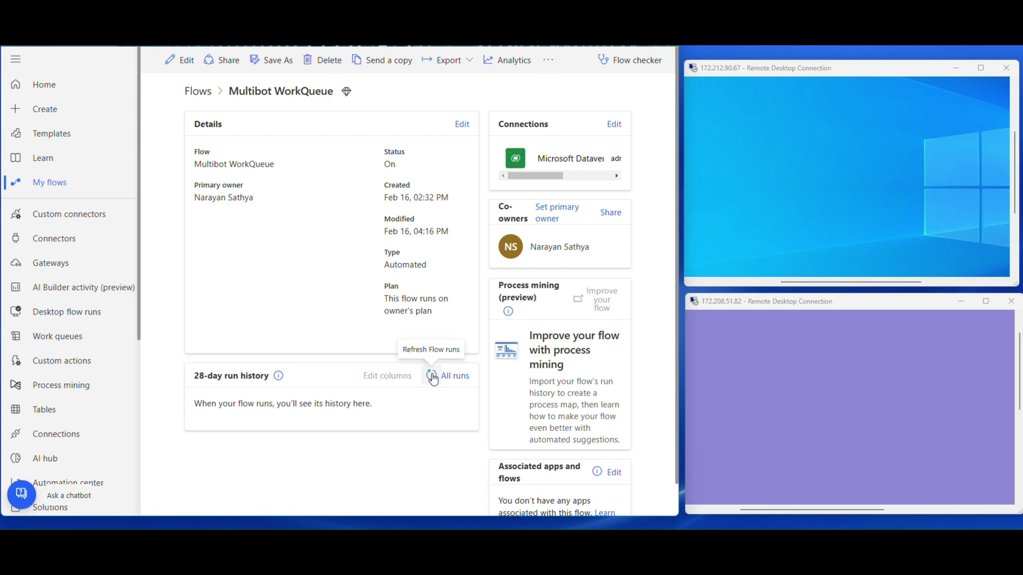
left_click(432, 375)
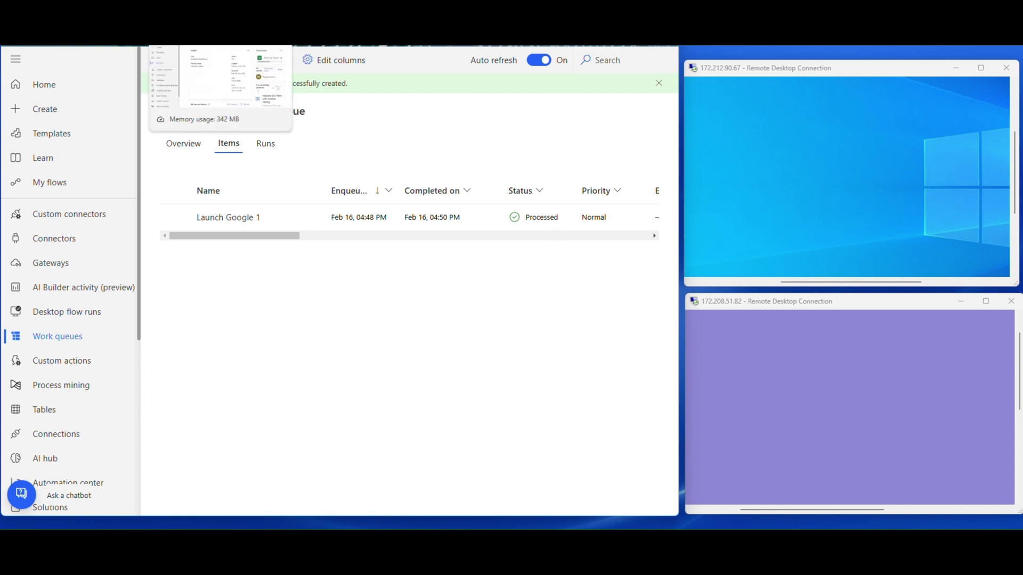
key("ctrl+Tab")
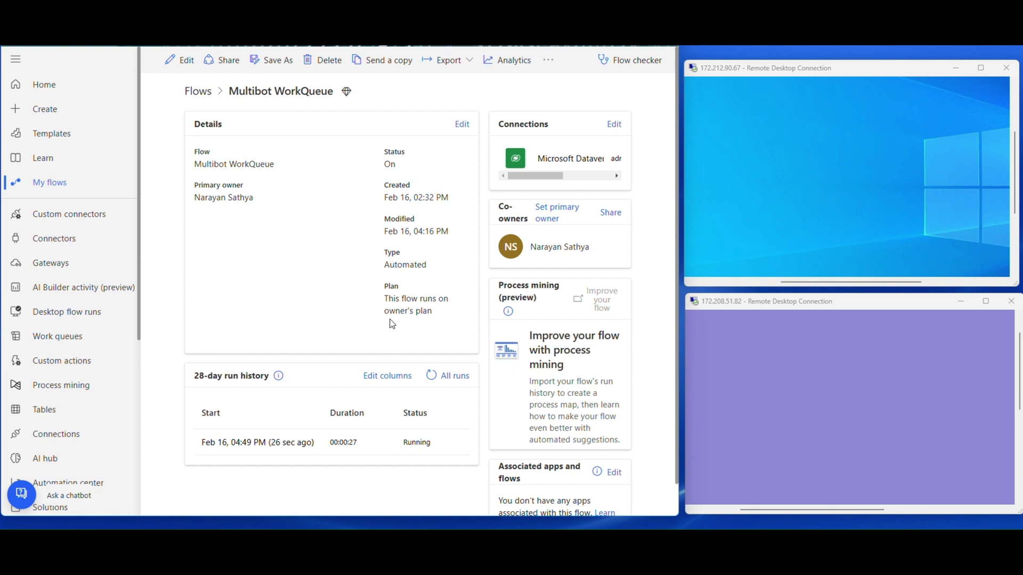
left_click(431, 375)
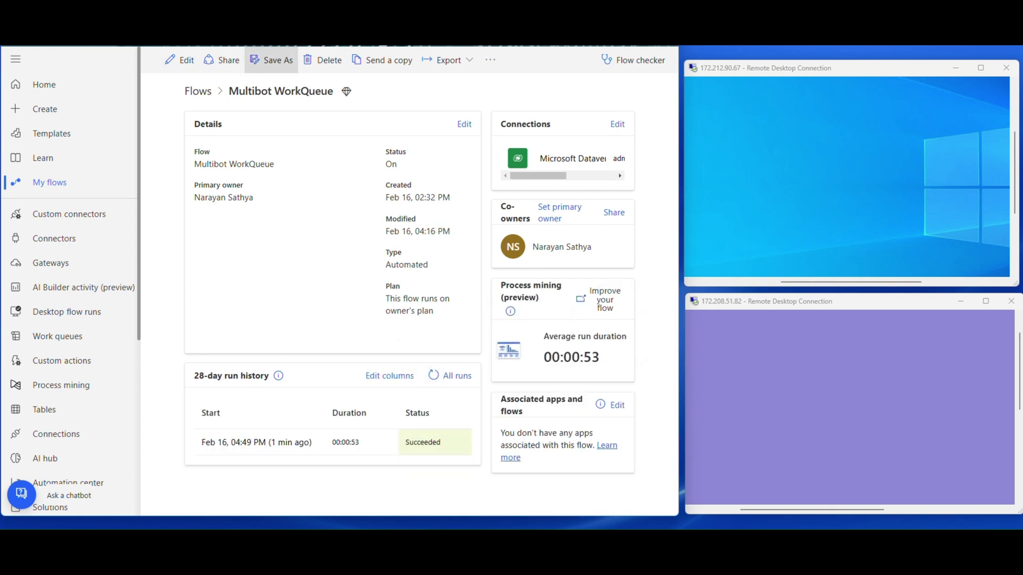
left_click(614, 325)
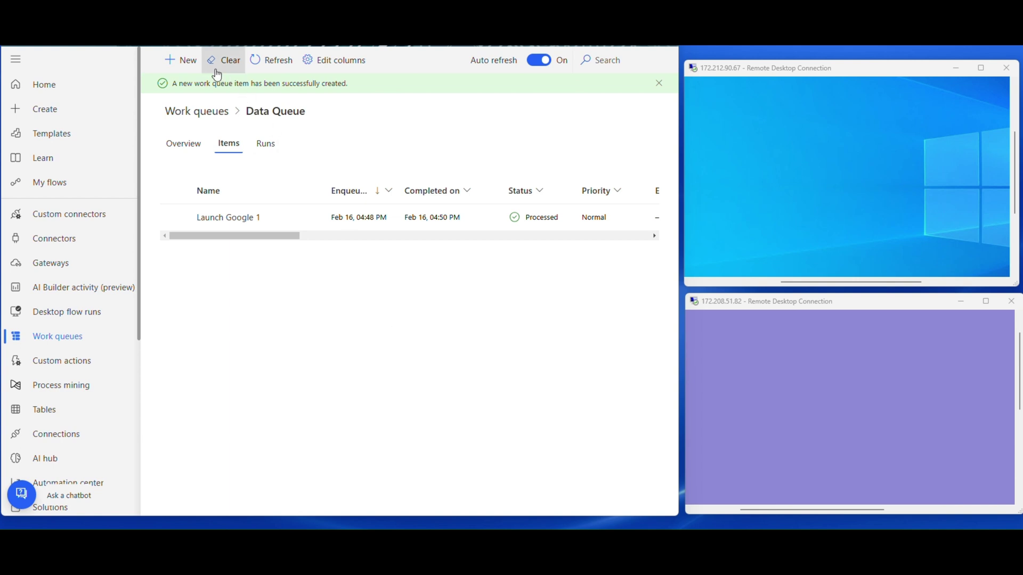
- Create work item 'Launch Google 2' with input 'Test 2'
left_click(187, 70)
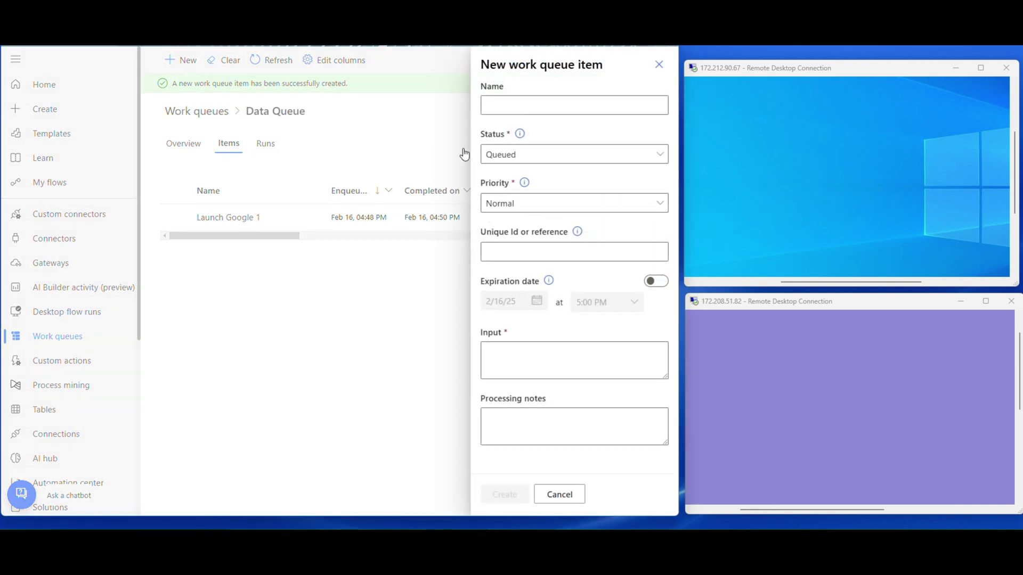
left_click(527, 104)
type("Launch Google")
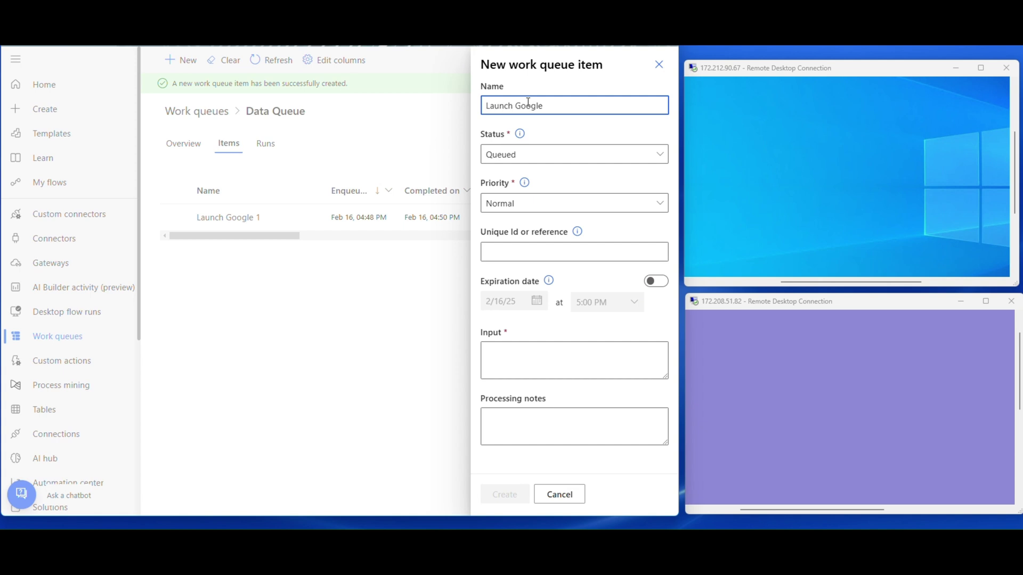
type(" 2")
left_click(520, 365)
type("Test 2")
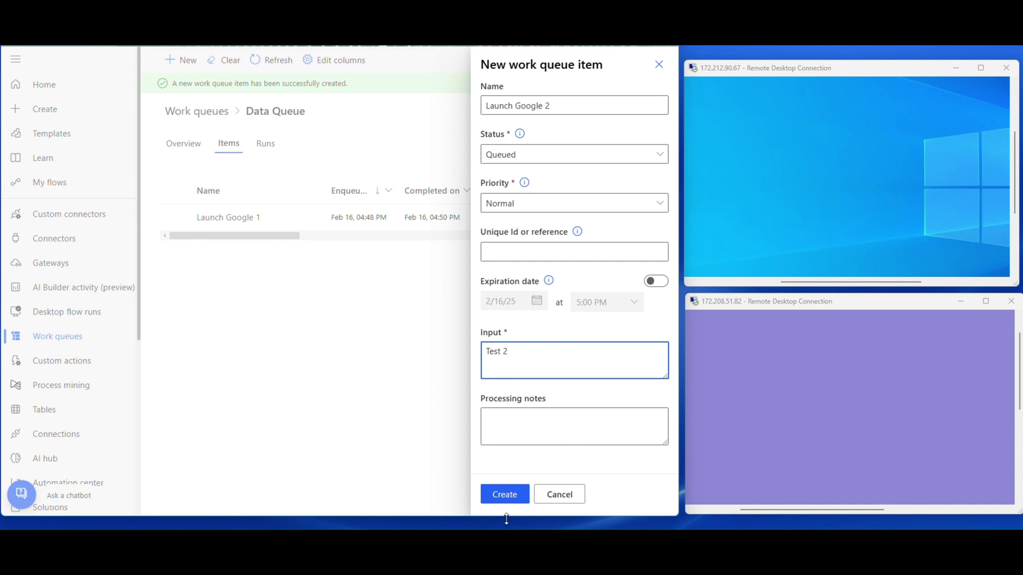
left_click(505, 496)
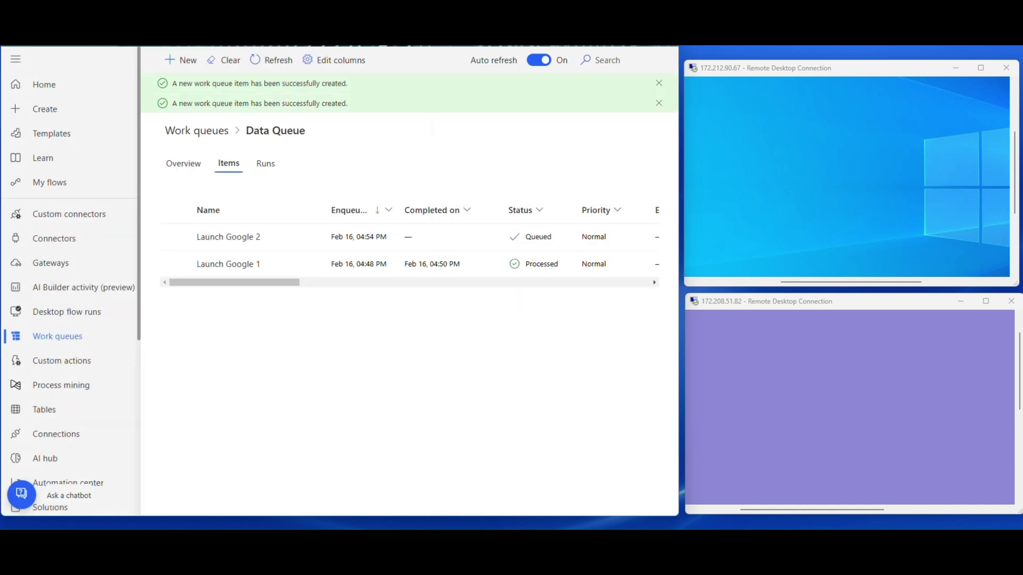
- Create work item 'Launch Google 3' with input 'Test 3'
left_click(183, 60)
left_click(551, 104)
type("Launch Google 3")
left_click(512, 355)
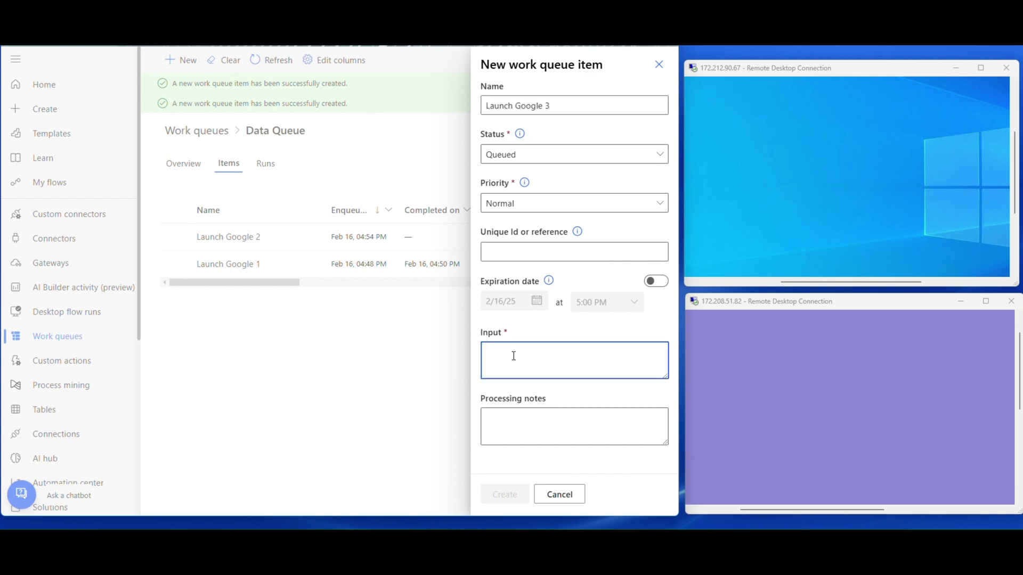
type("Test 3")
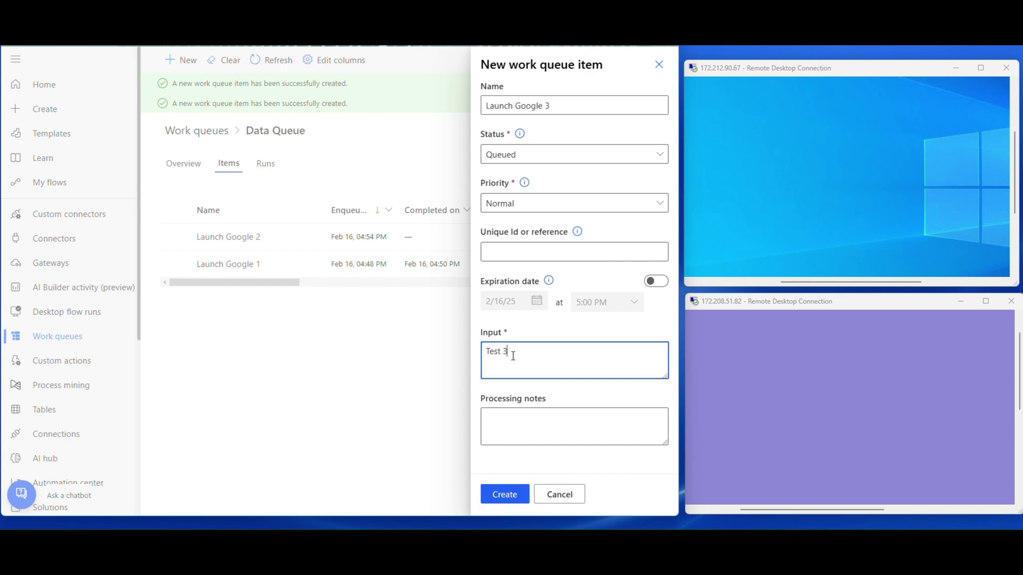
left_click(514, 500)
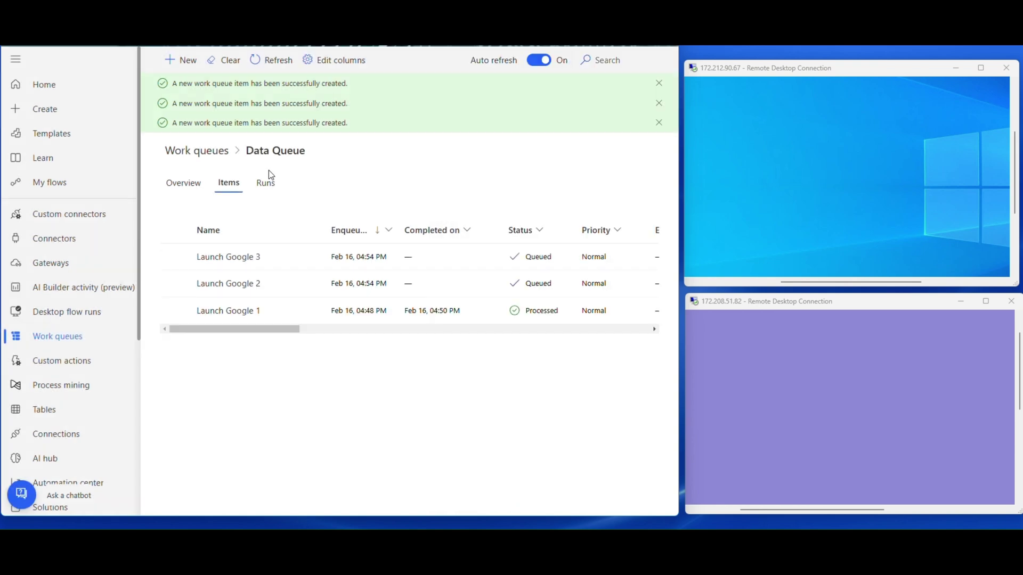
- Create work item 'Launch Google 4' with input 'Test 4'
left_click(178, 60)
left_click(553, 103)
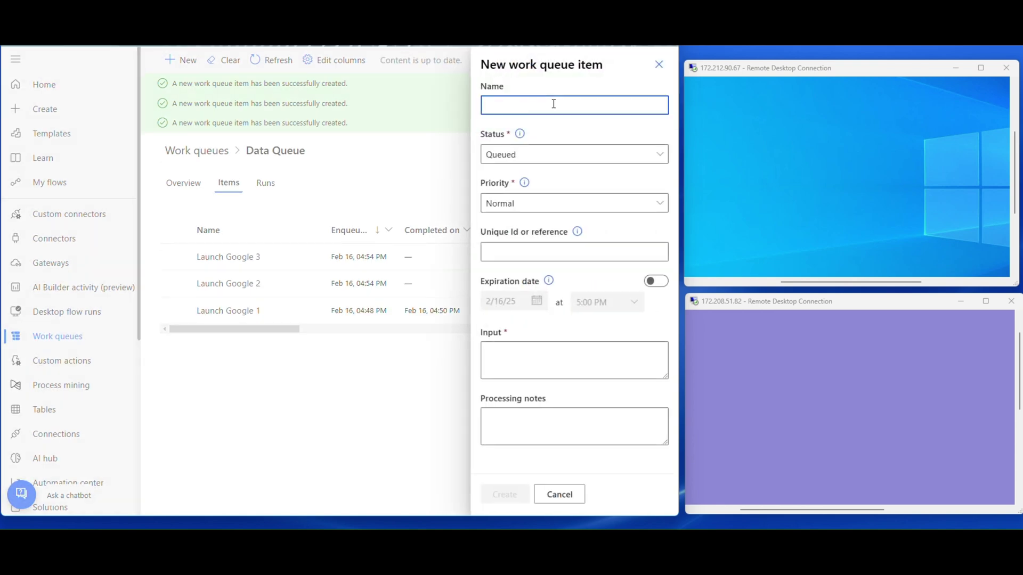
type("Launch Google 4")
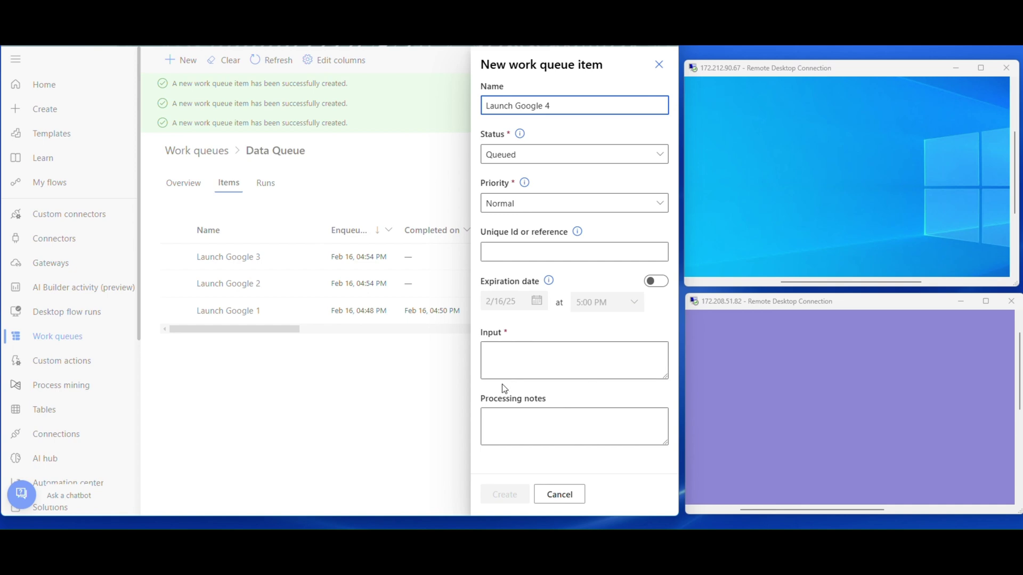
left_click(509, 356)
type("Test")
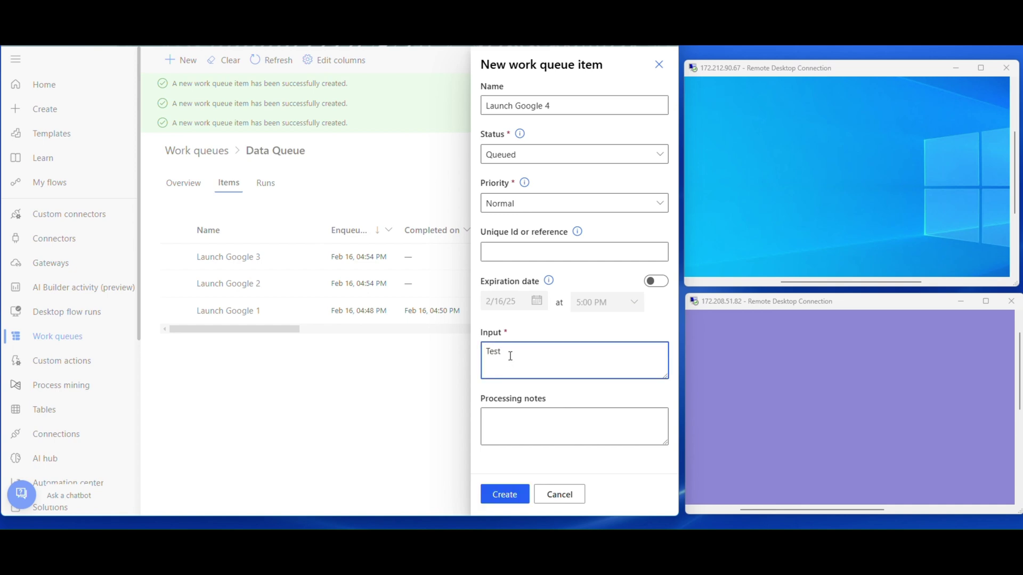
type(" 4")
left_click(496, 496)
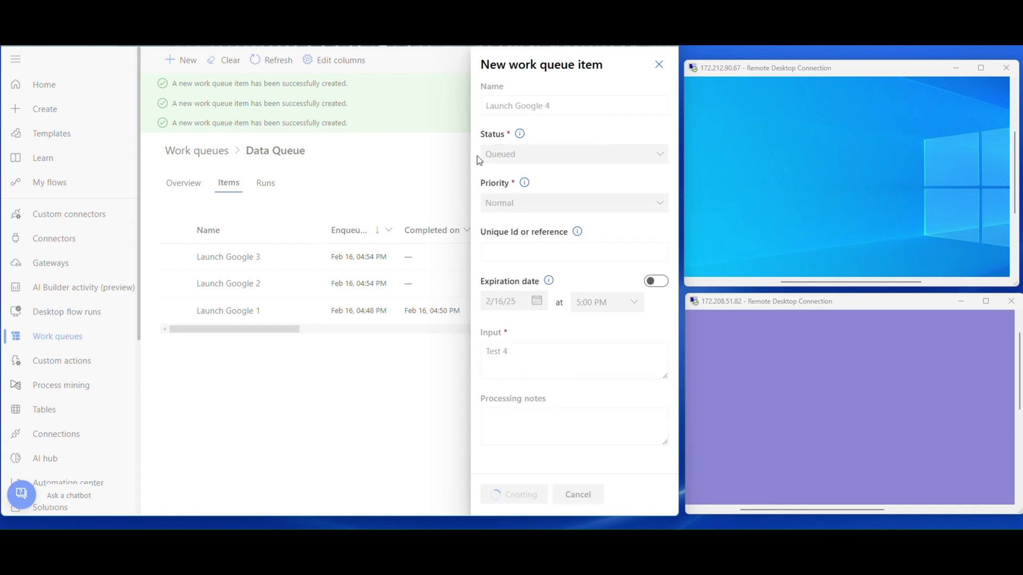
- Create work item 'Launch Google 5' with input 'Test 5'
left_click(180, 61)
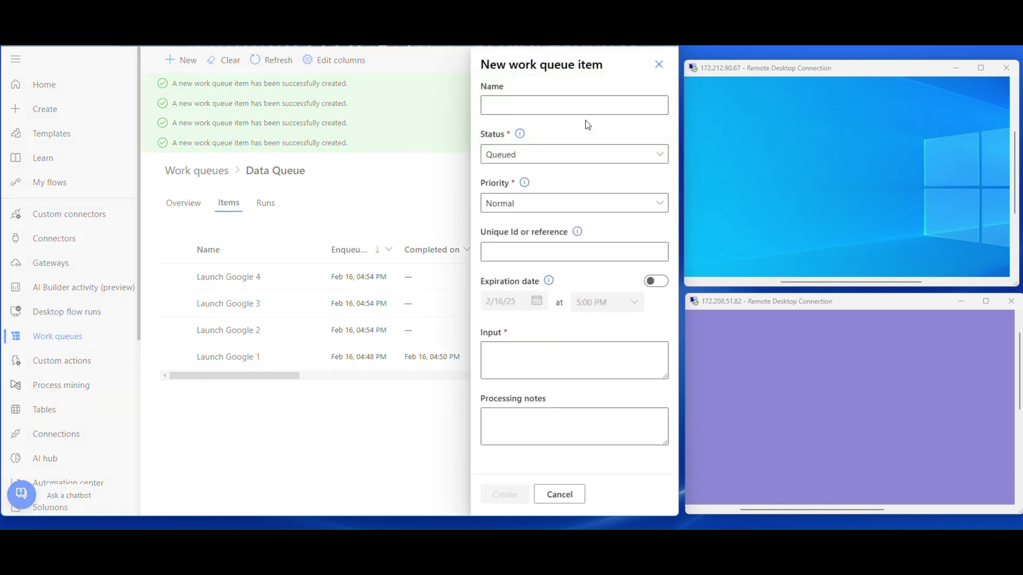
type("Launch Google 5")
left_click(494, 364)
type("Tst")
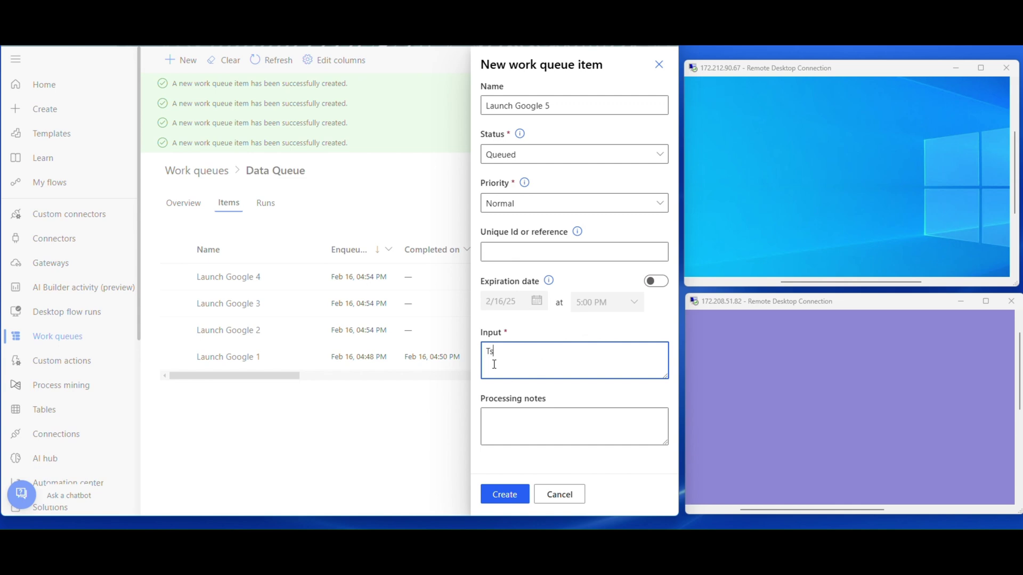
key("BackSpace")
type("est 5")
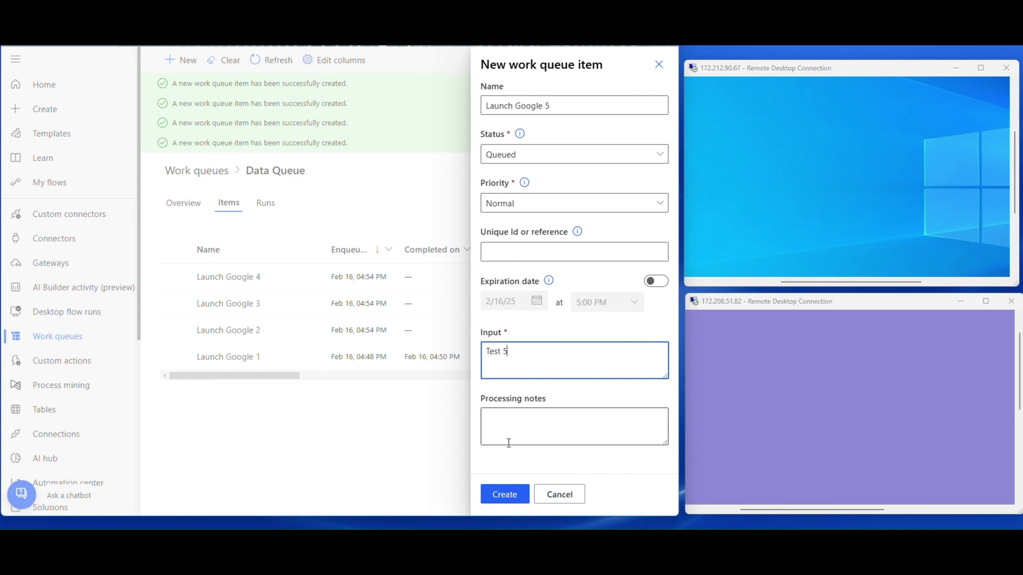
left_click(496, 498)
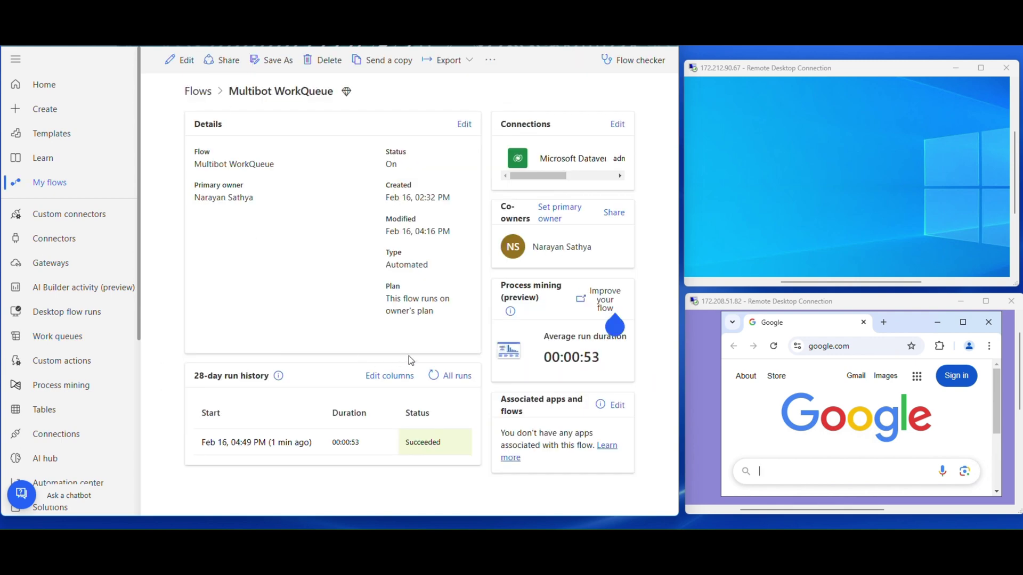
- Refresh the run history, then refresh Data Queue items until statuses show Processed
left_click(434, 376)
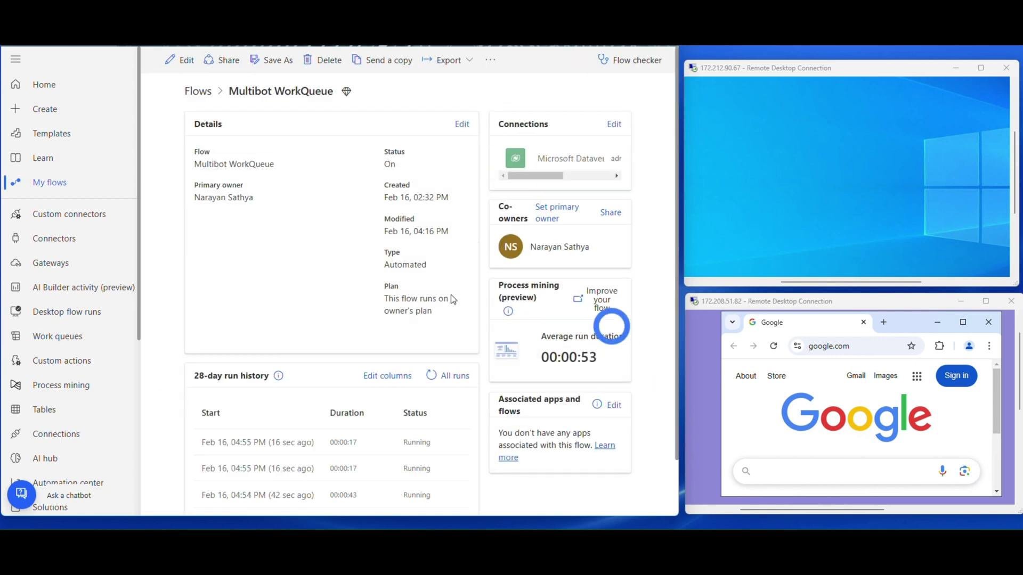
scroll(451, 295, "down", 1)
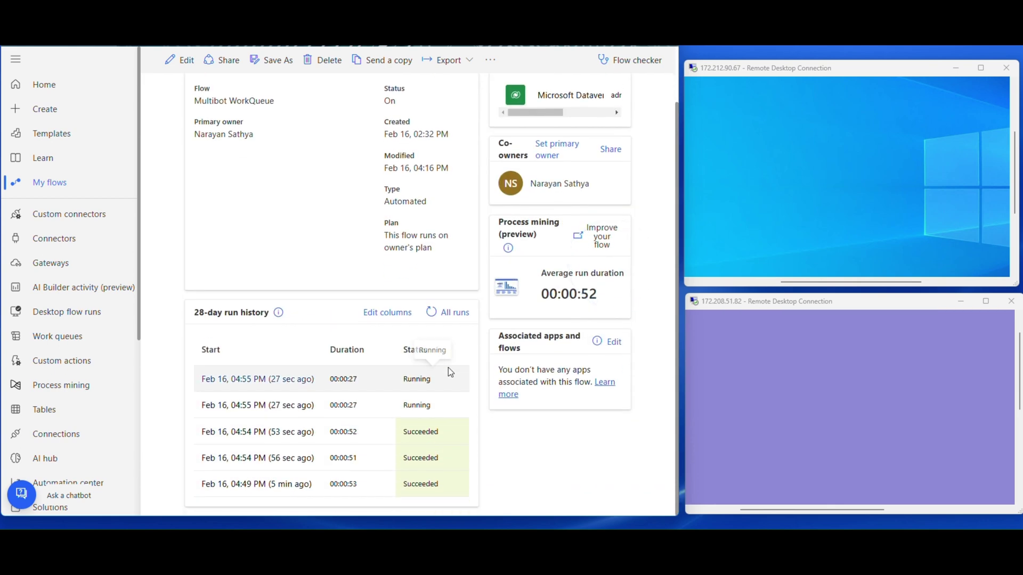
key("ctrl+Tab")
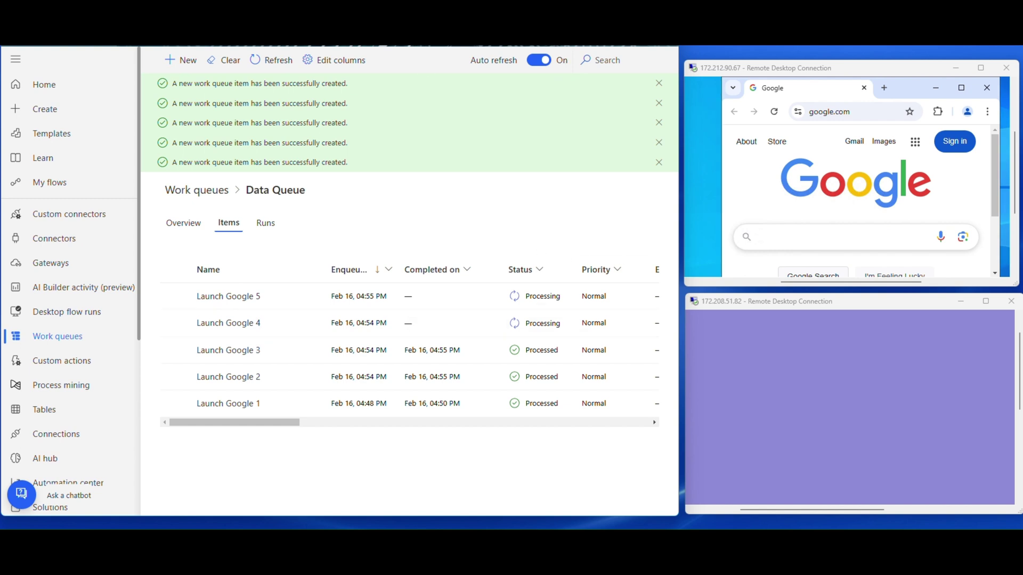
left_click(271, 64)
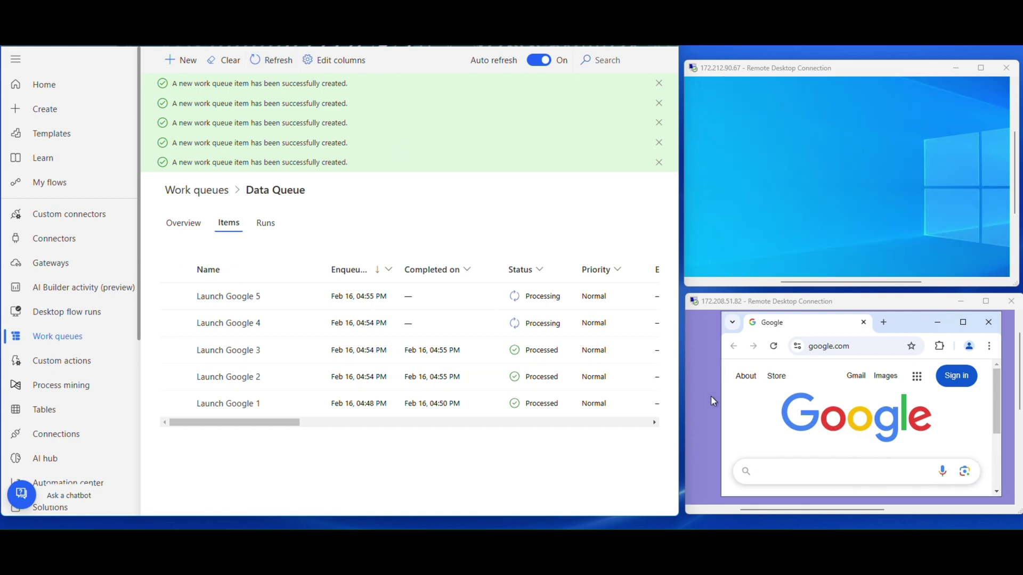
left_click(257, 62)
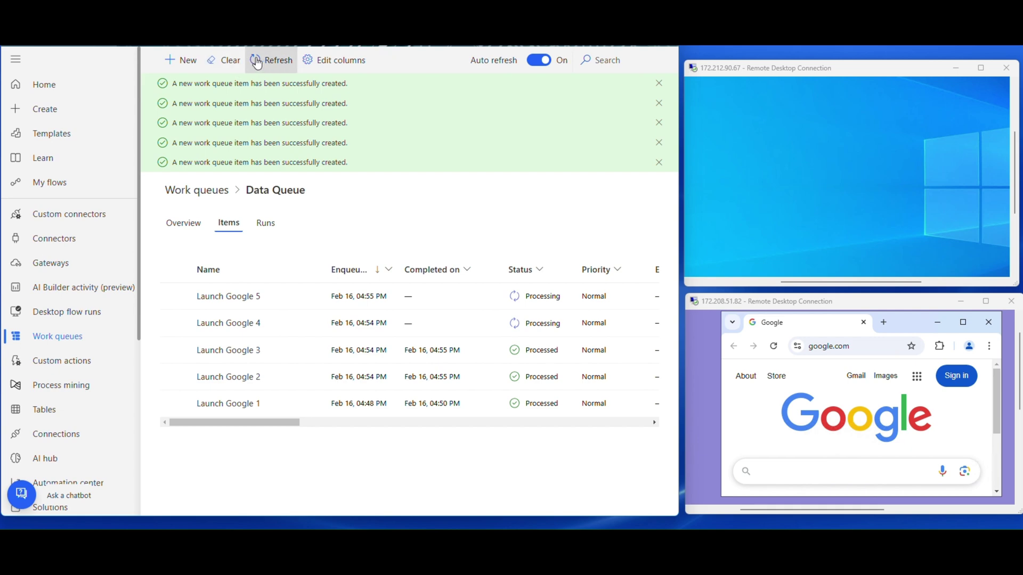
left_click(257, 62)
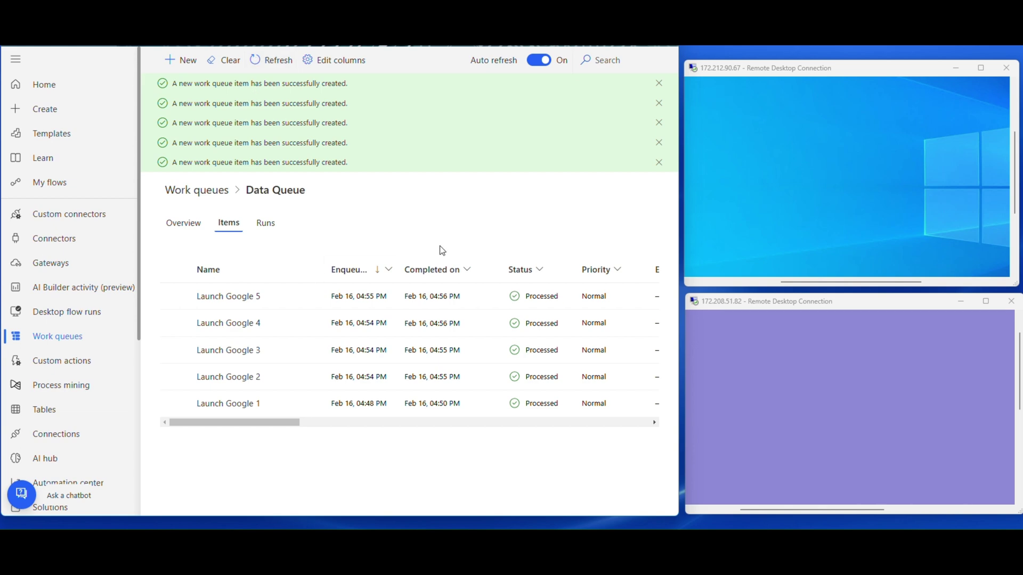
- Recheck the Multibot WorkQueue run history to confirm every run succeeded
key("alt+Left")
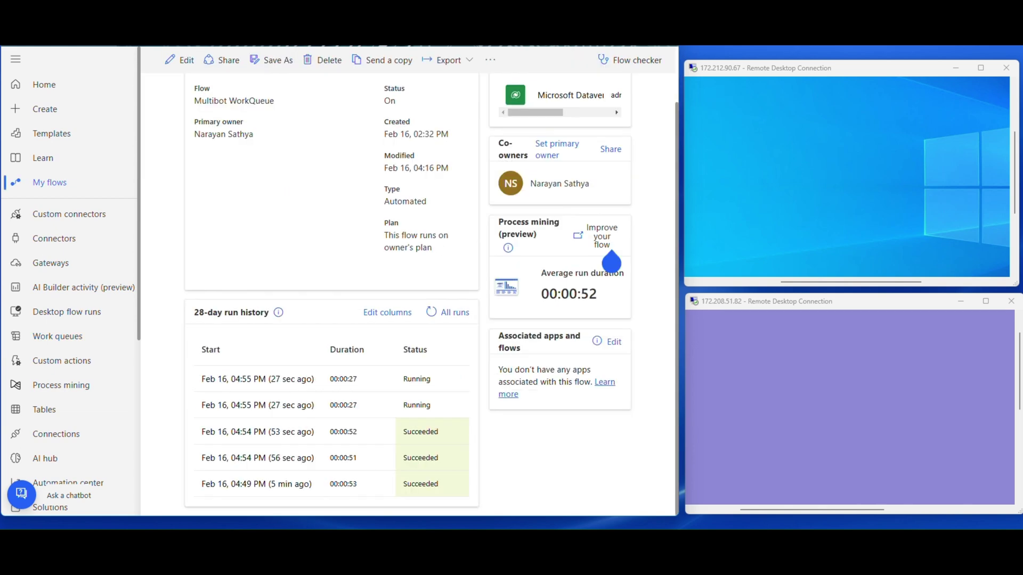
left_click(431, 313)
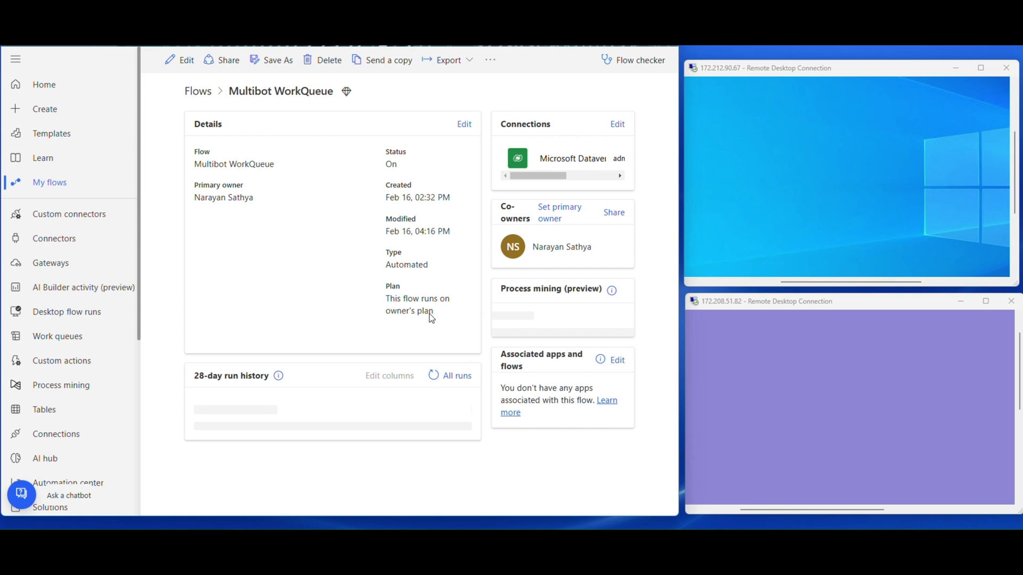
scroll(433, 343, "down", 1)
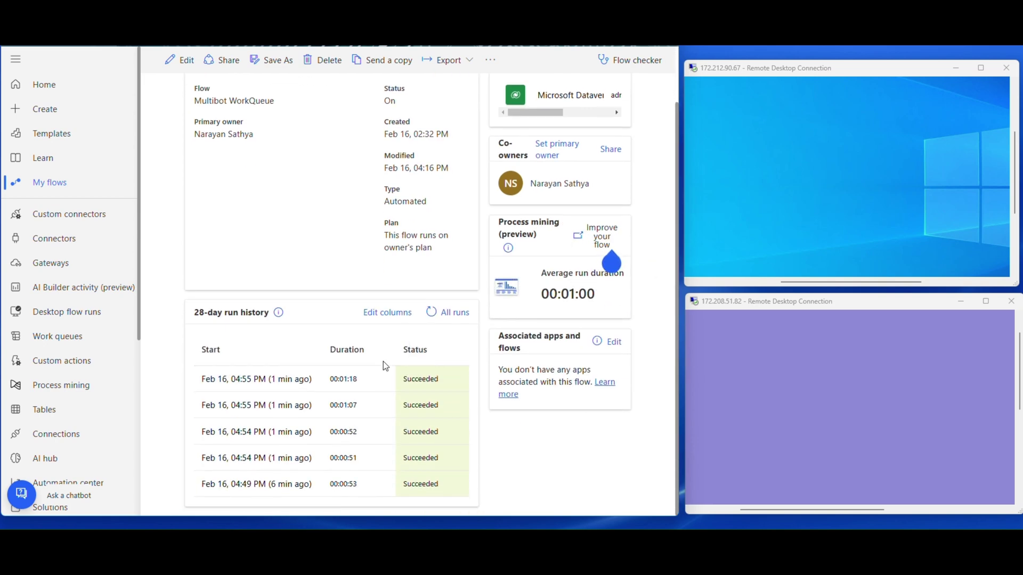
key("alt+Right")
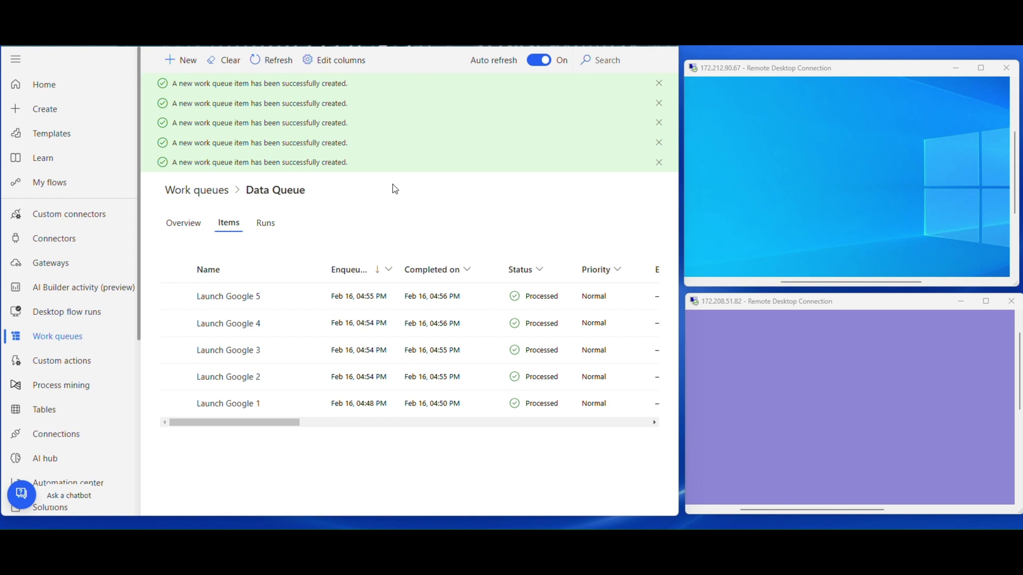